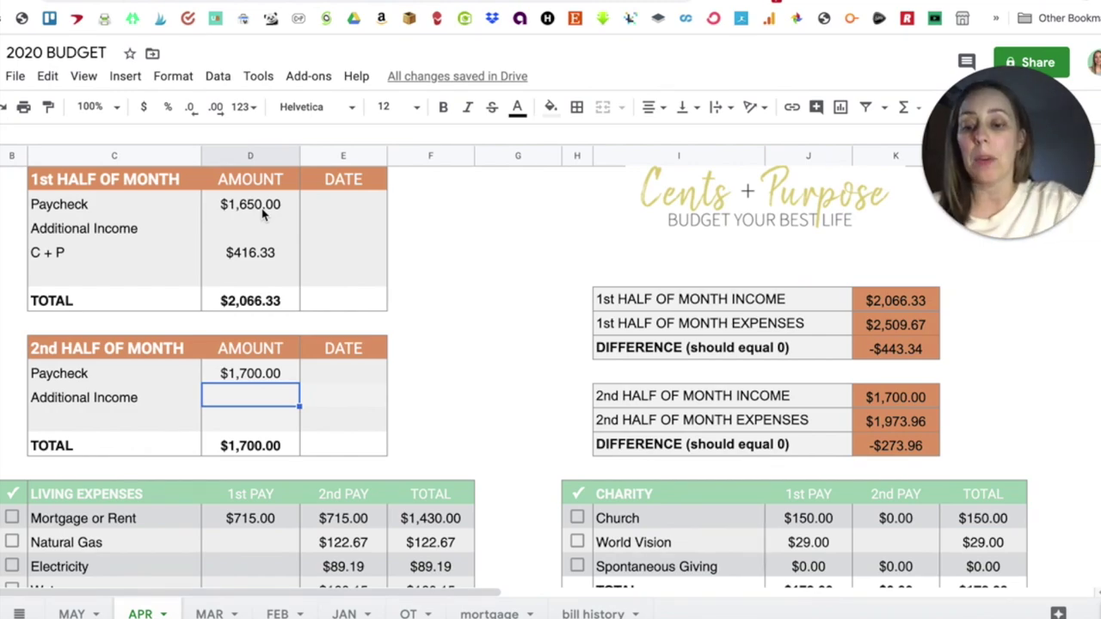
Step: Enter 1600 as the Additional Income amount for the 2nd half of April
{"action": "type", "text": "1600"}
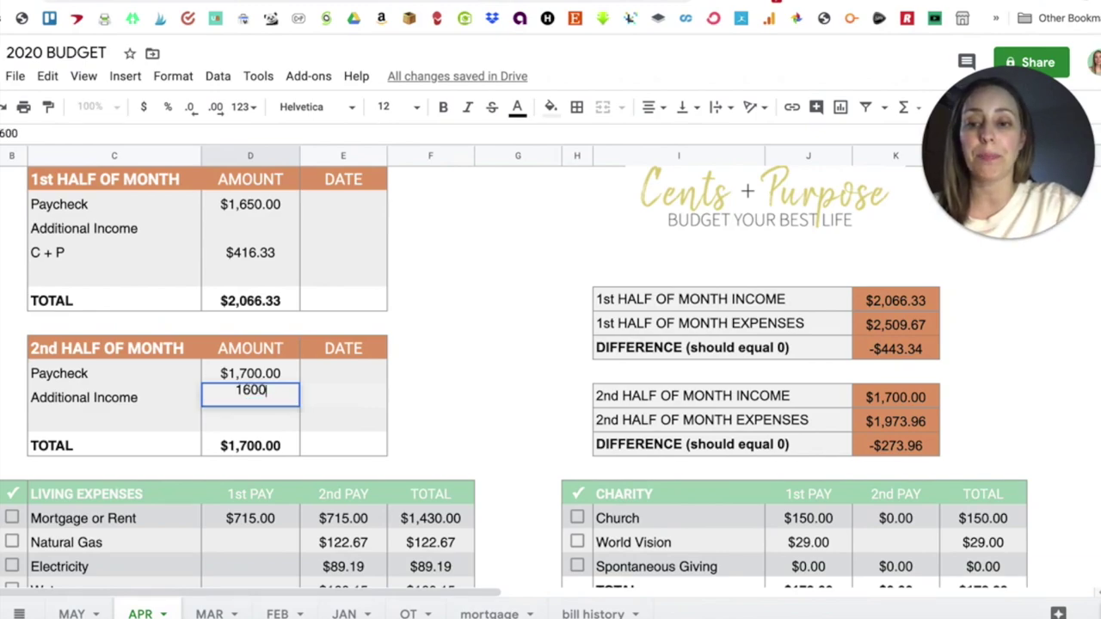
{"action": "key", "text": "Return"}
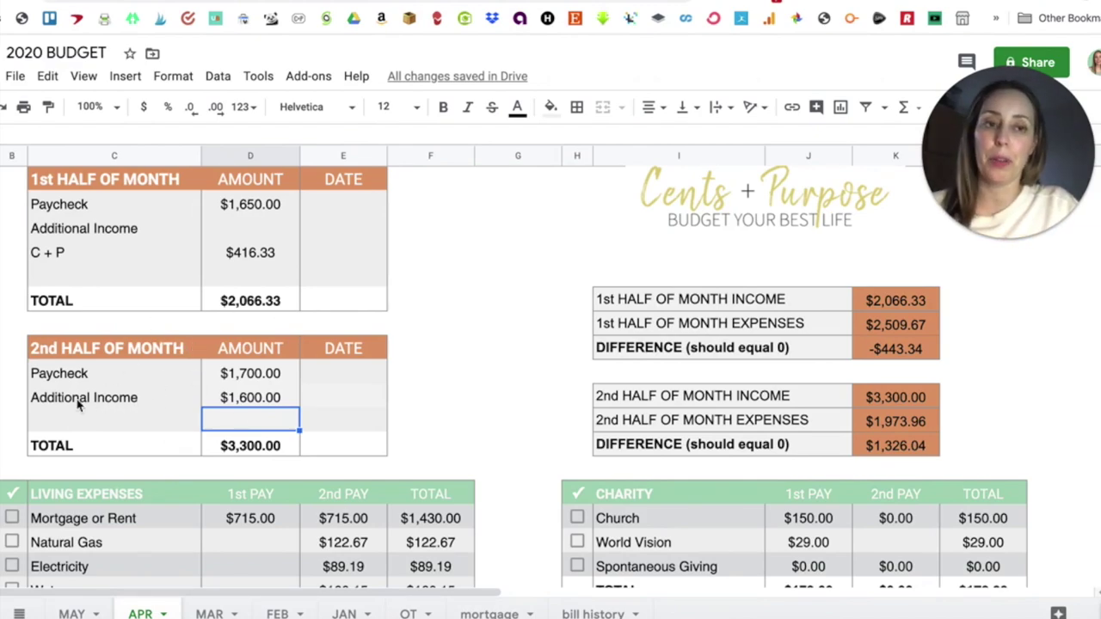
Step: Set the 2nd-pay Mortgage or Rent amount to 1430 in the Living Expenses table
{"action": "scroll", "coordinate": [244, 388], "scroll_direction": "down", "scroll_amount": 2}
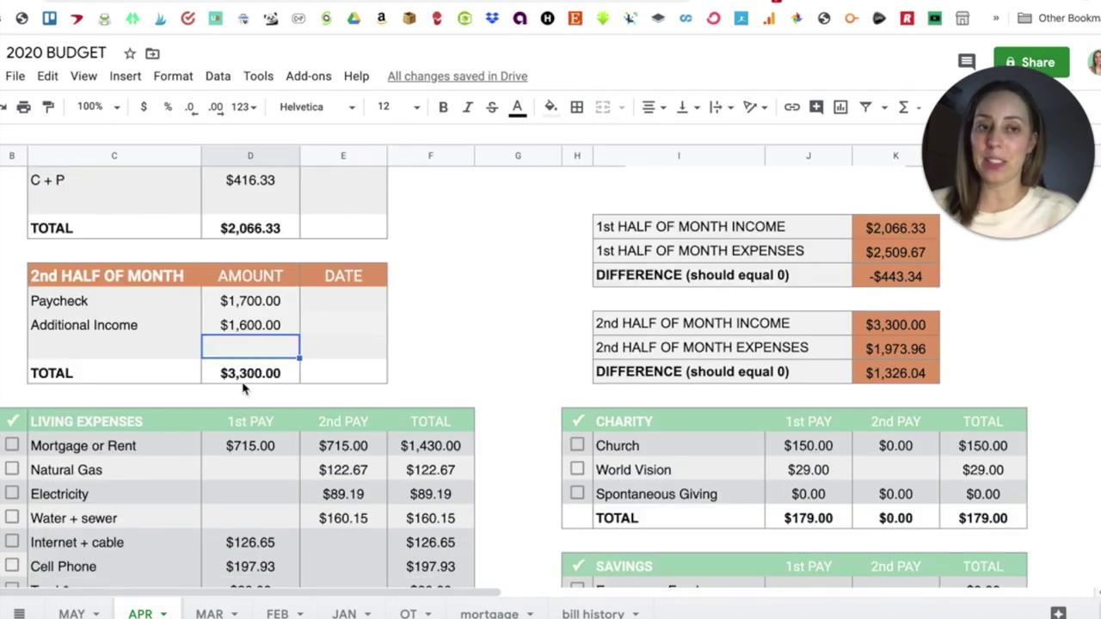
{"action": "scroll", "coordinate": [243, 388], "scroll_direction": "down", "scroll_amount": 2}
{"action": "left_click", "coordinate": [248, 379]}
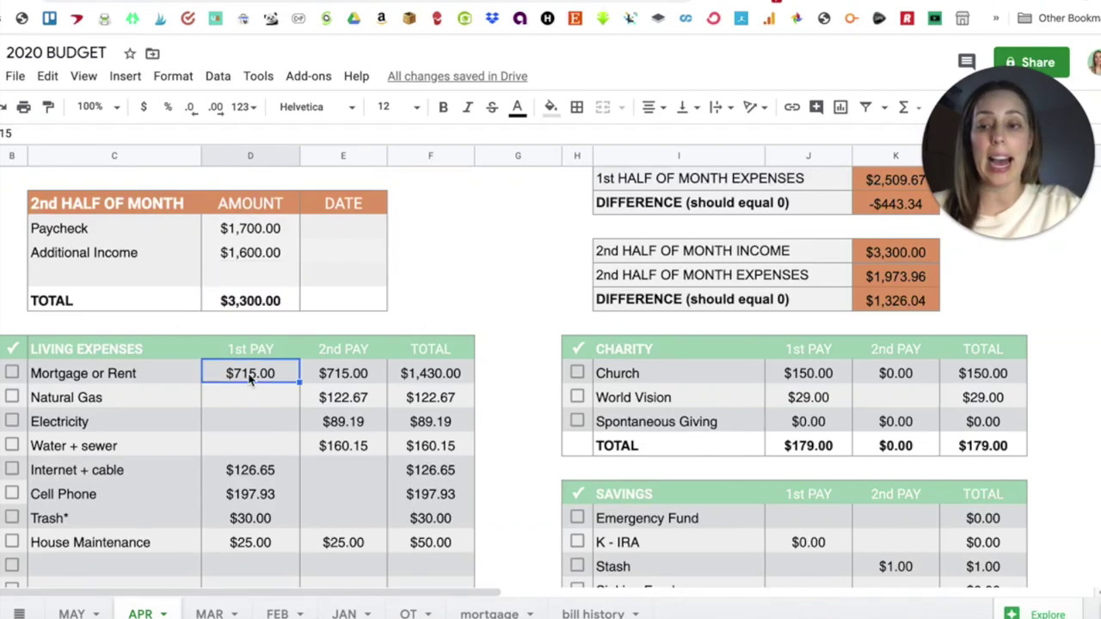
{"action": "left_click", "coordinate": [341, 375]}
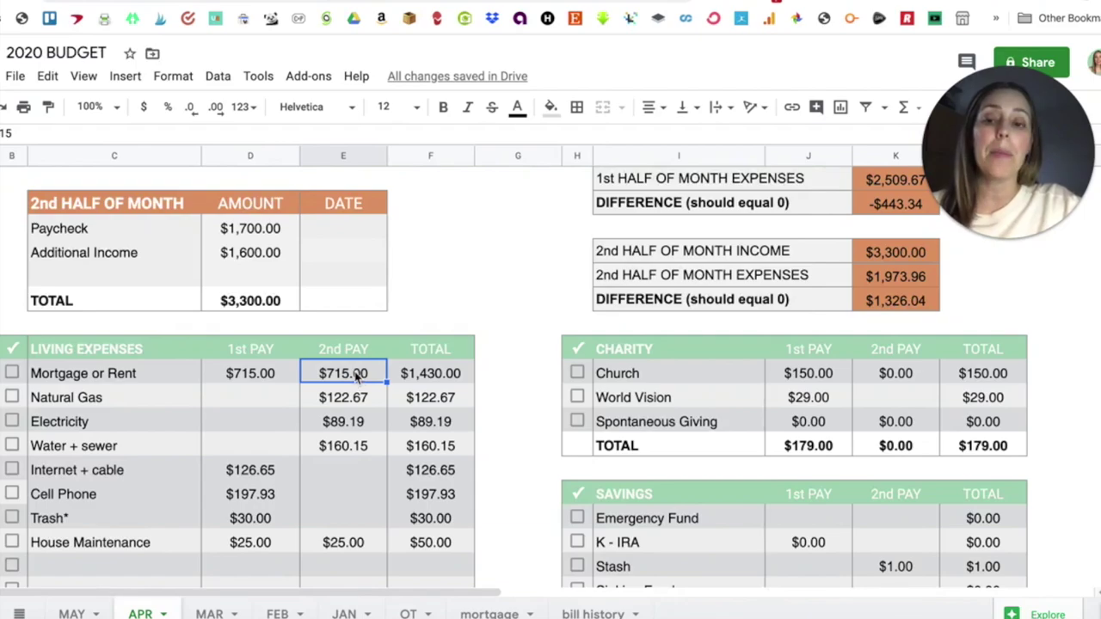
{"action": "type", "text": "1430"}
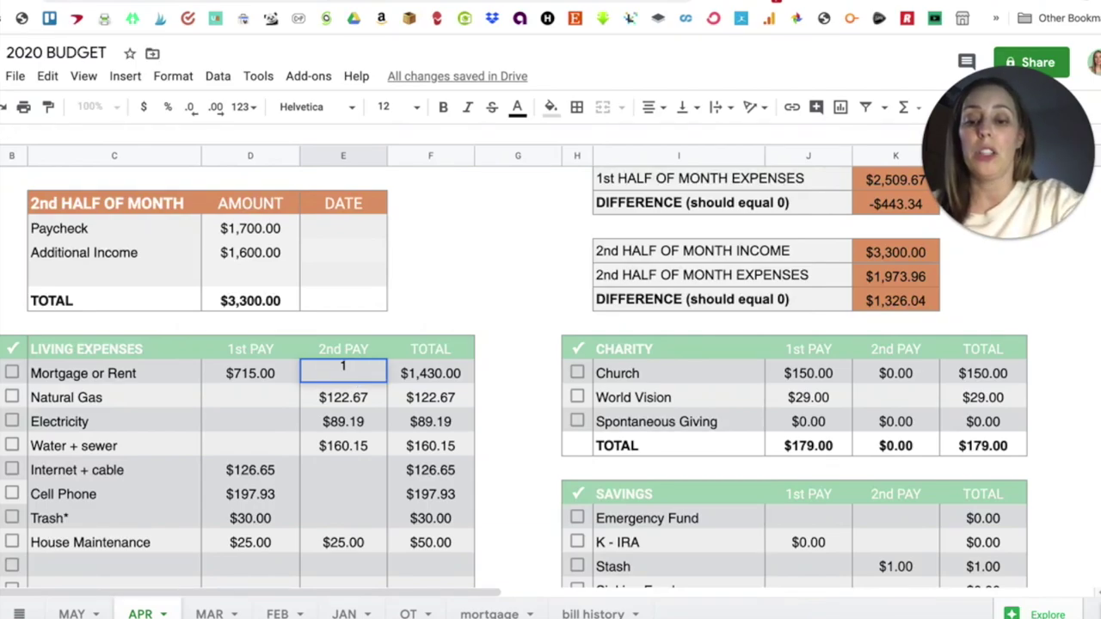
{"action": "key", "text": "Return"}
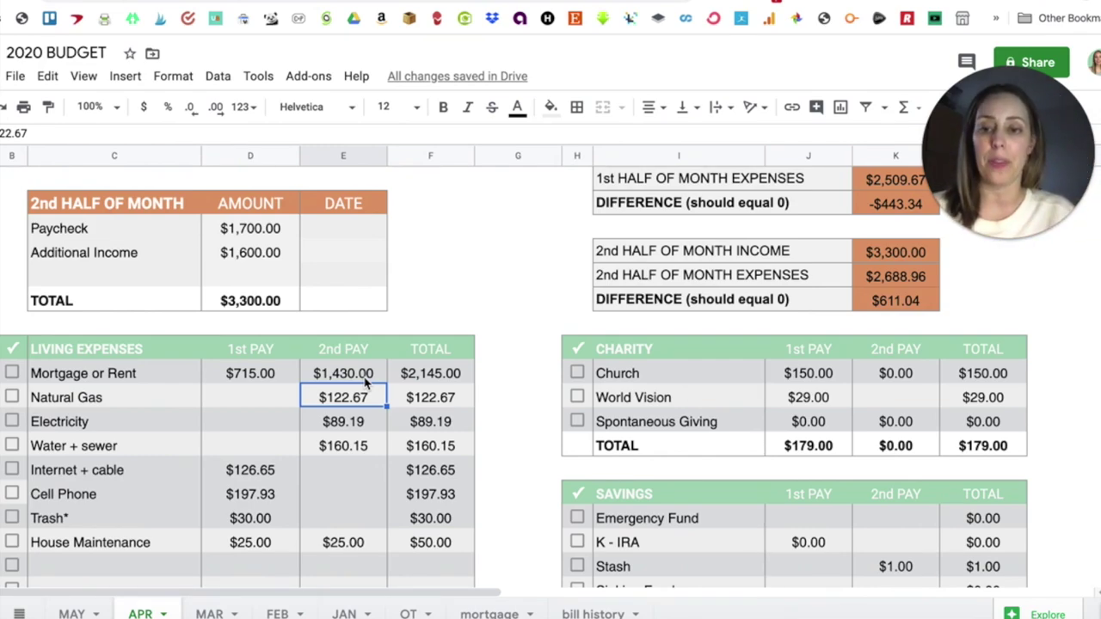
Step: Review the budgeted amounts for natural gas, electricity, water, internet, cell phone and trash under Living Expenses
{"action": "left_click", "coordinate": [330, 425]}
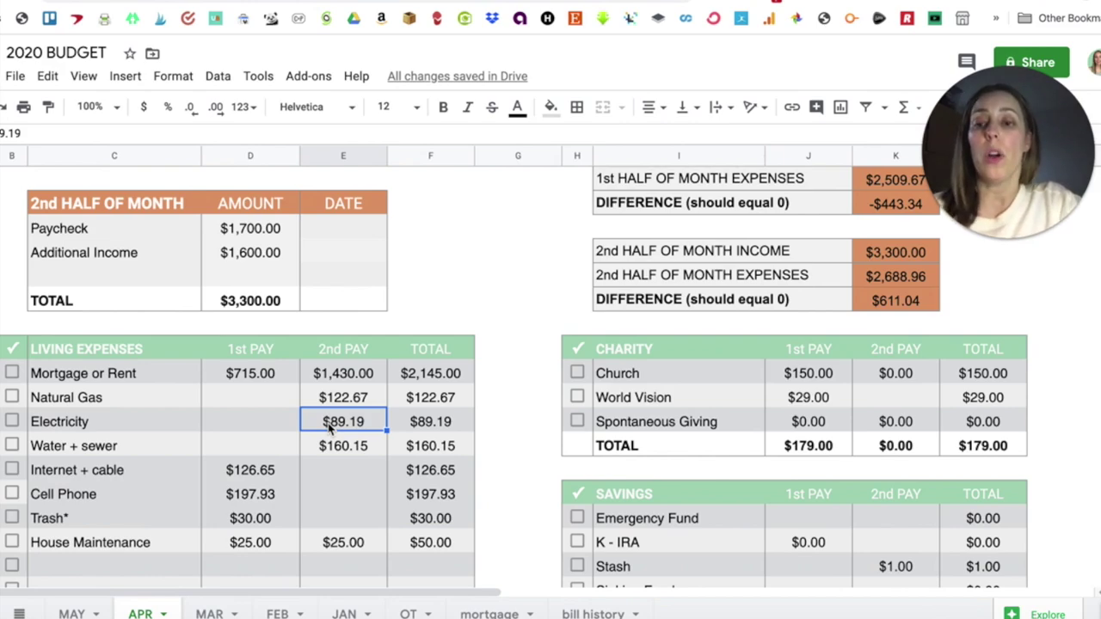
{"action": "left_click", "coordinate": [338, 401]}
{"action": "left_click", "coordinate": [340, 421]}
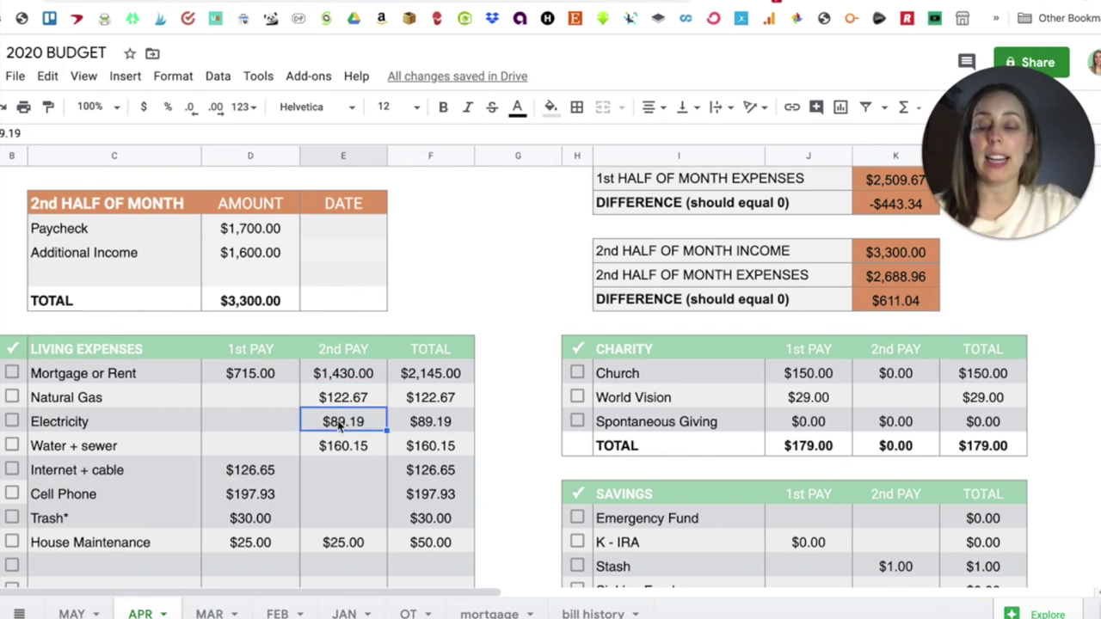
{"action": "left_click", "coordinate": [336, 449]}
{"action": "left_click", "coordinate": [271, 477]}
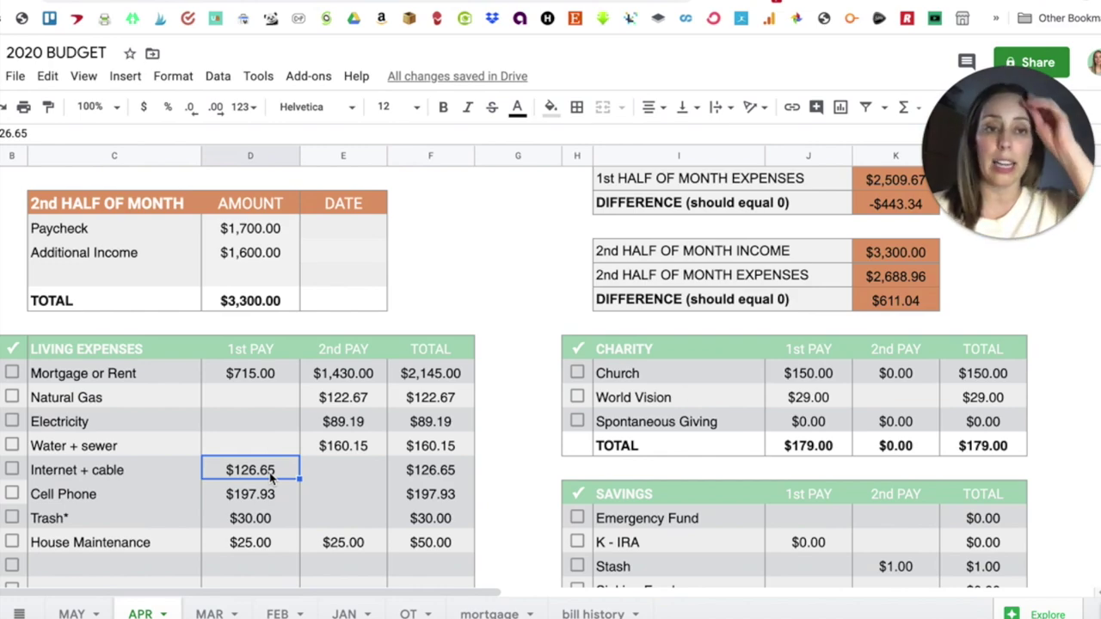
{"action": "left_click", "coordinate": [272, 495]}
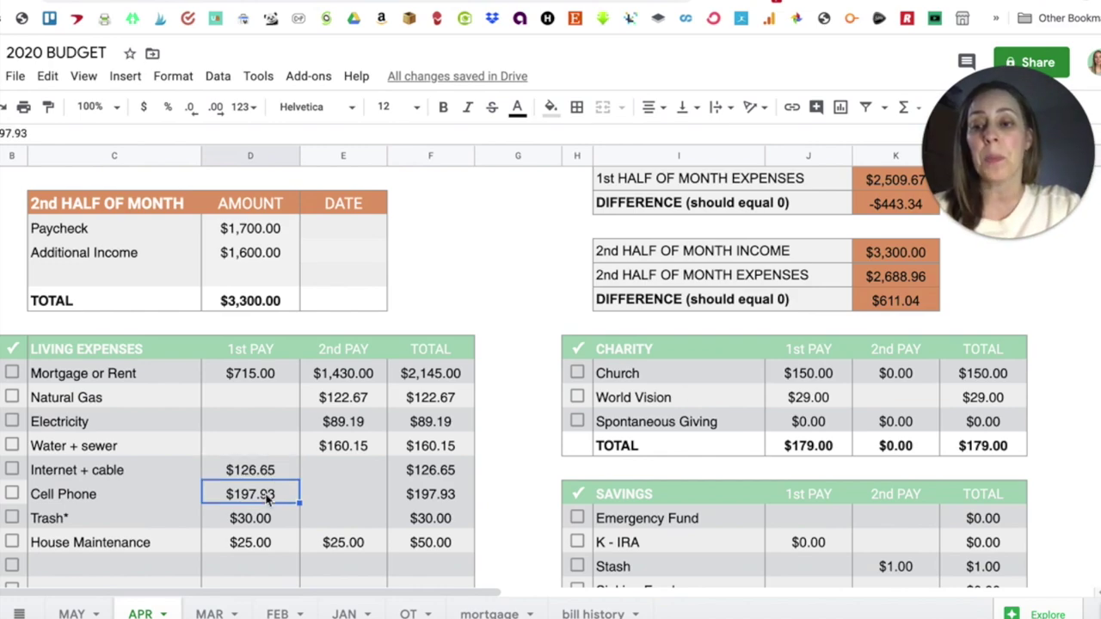
{"action": "left_click", "coordinate": [267, 523]}
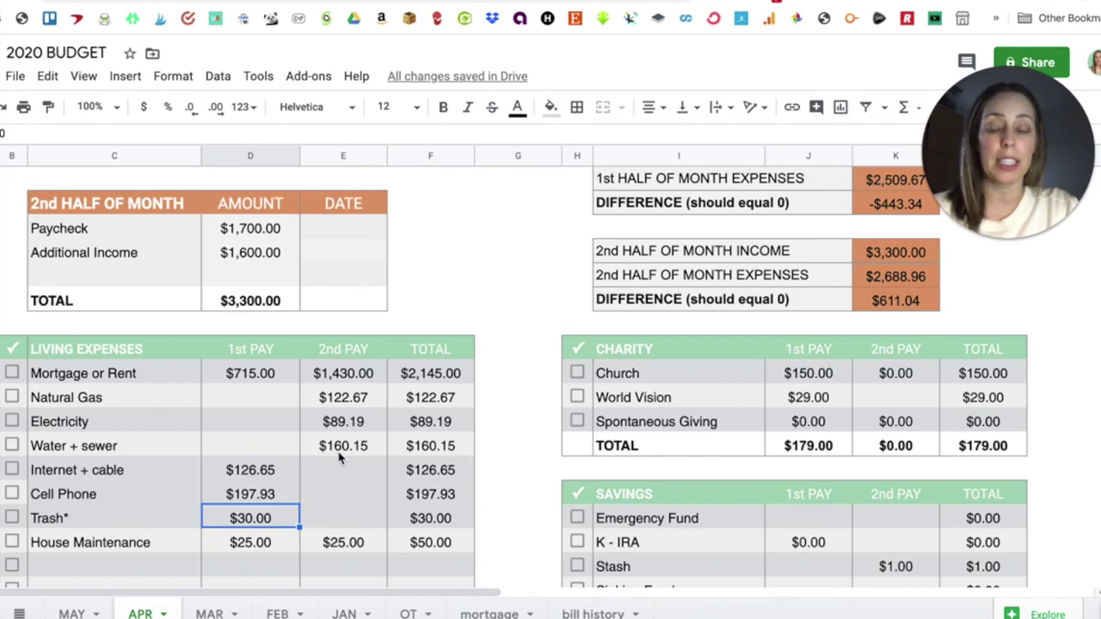
{"action": "left_click", "coordinate": [253, 475]}
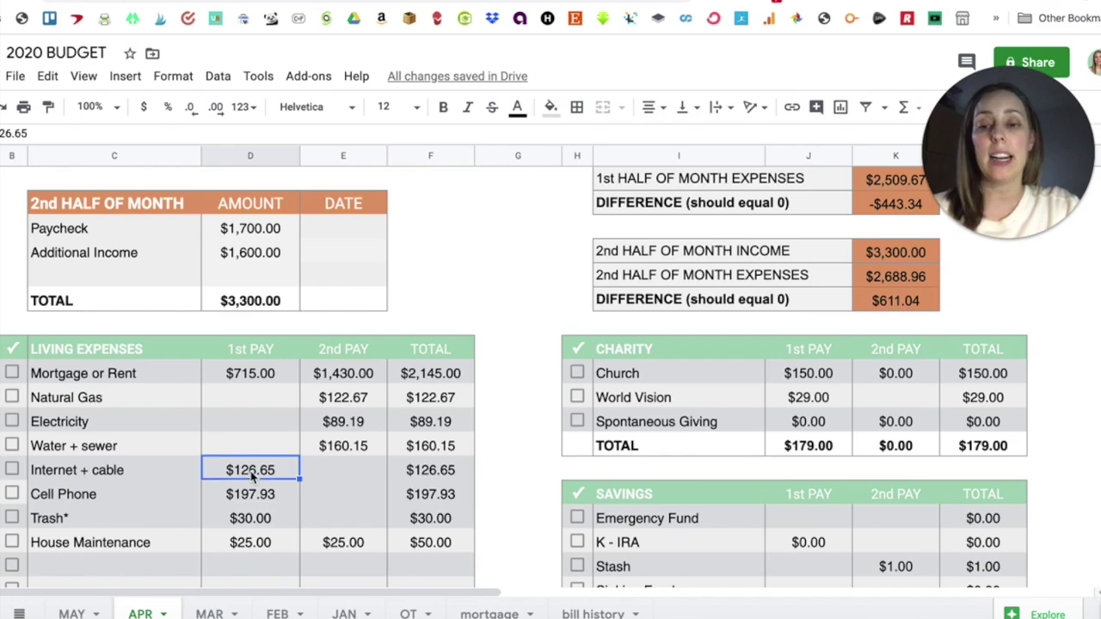
{"action": "left_click", "coordinate": [246, 505]}
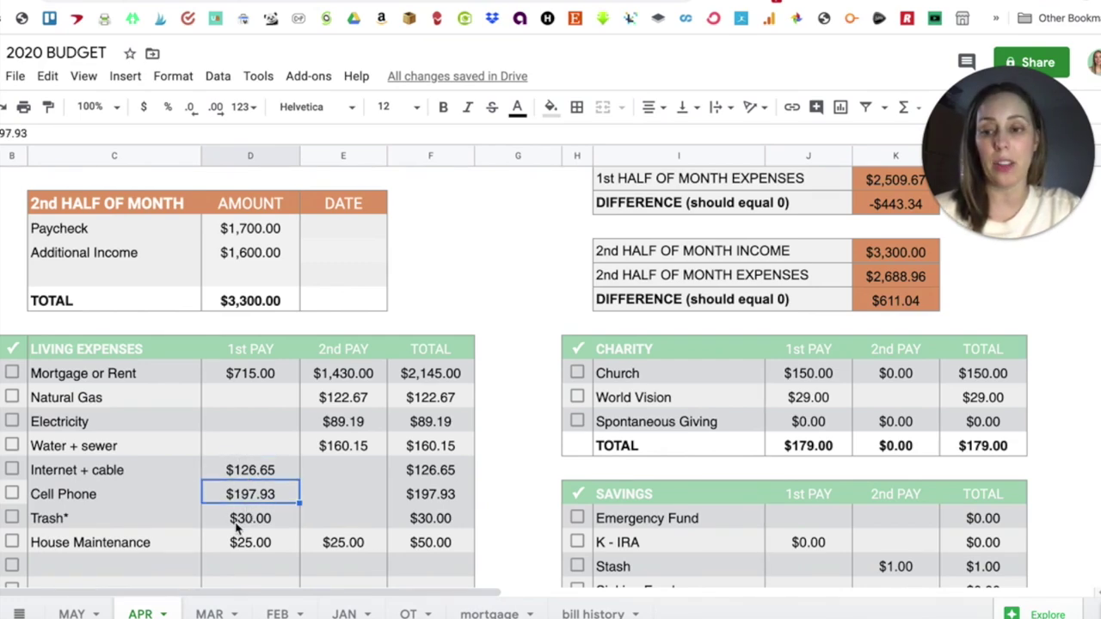
{"action": "left_click", "coordinate": [240, 525]}
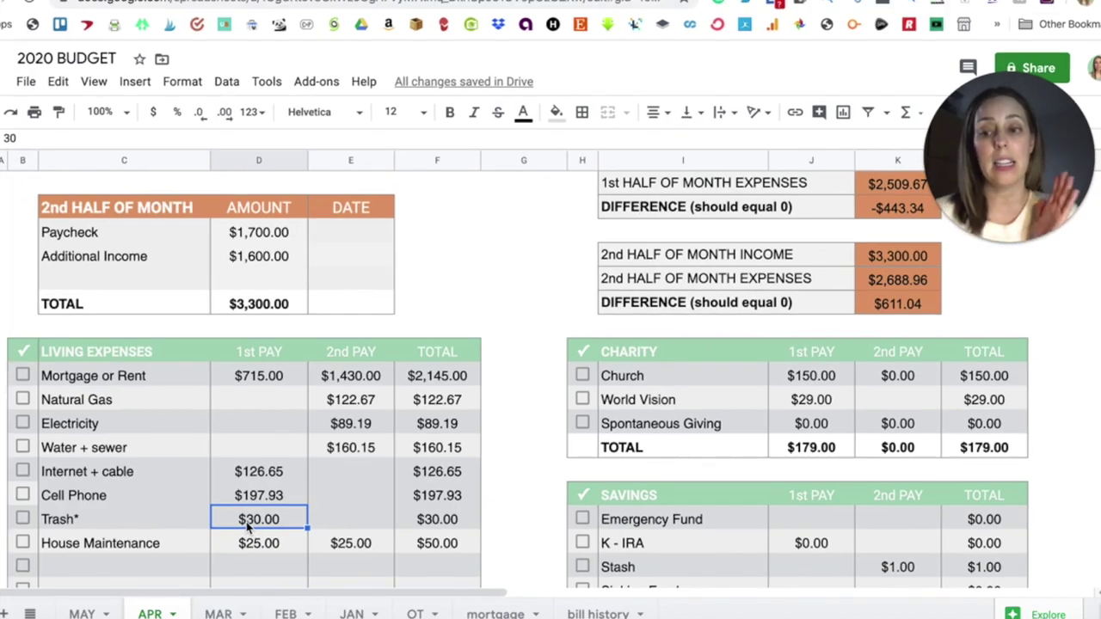
Step: Set House Maintenance to 0 for both the 1st and 2nd pay
{"action": "scroll", "coordinate": [258, 481], "scroll_direction": "down", "scroll_amount": 2}
{"action": "left_click", "coordinate": [280, 410]}
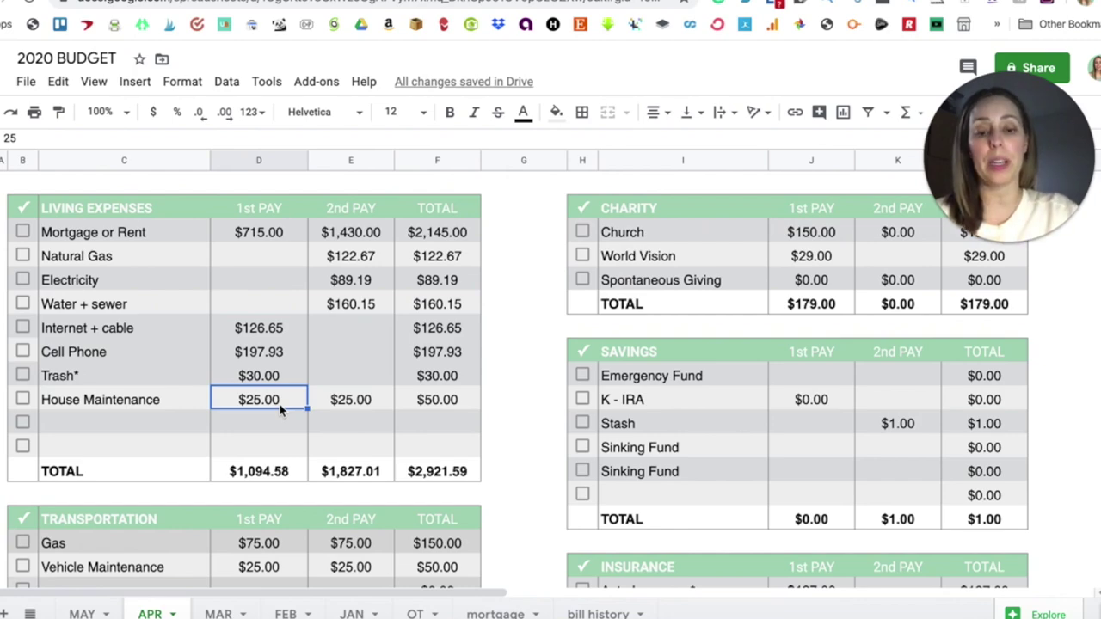
{"action": "type", "text": "0"}
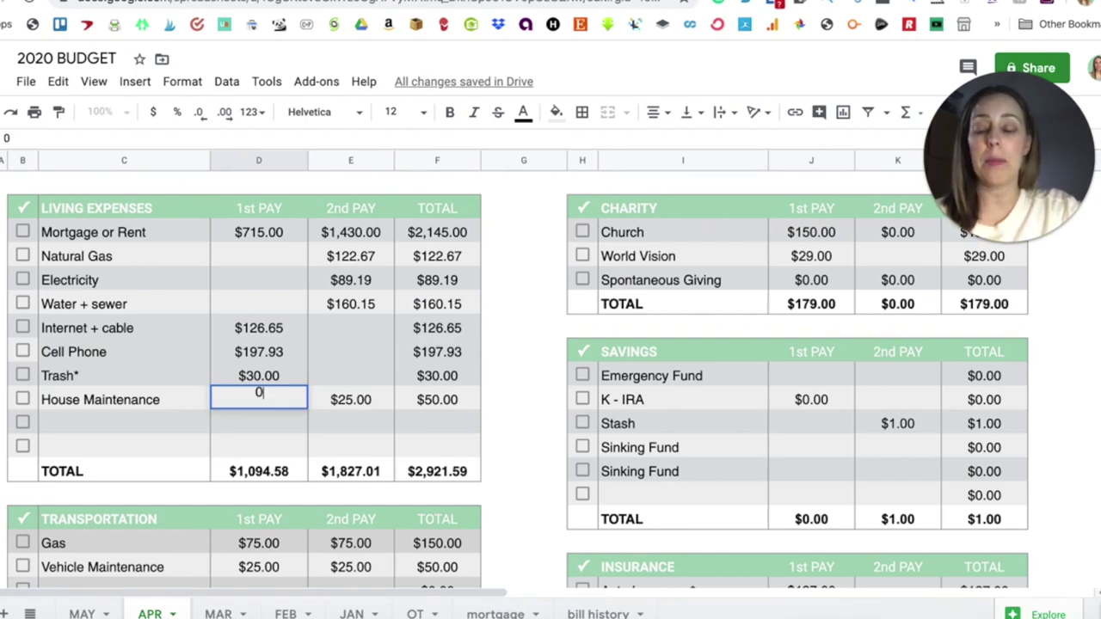
{"action": "left_click", "coordinate": [348, 406]}
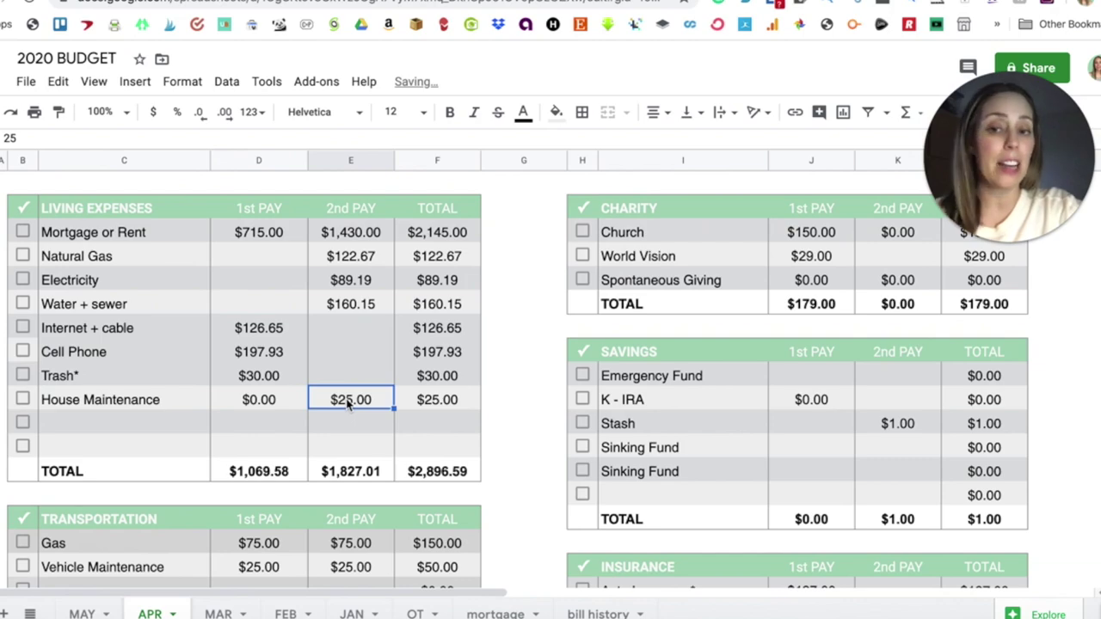
{"action": "type", "text": "0"}
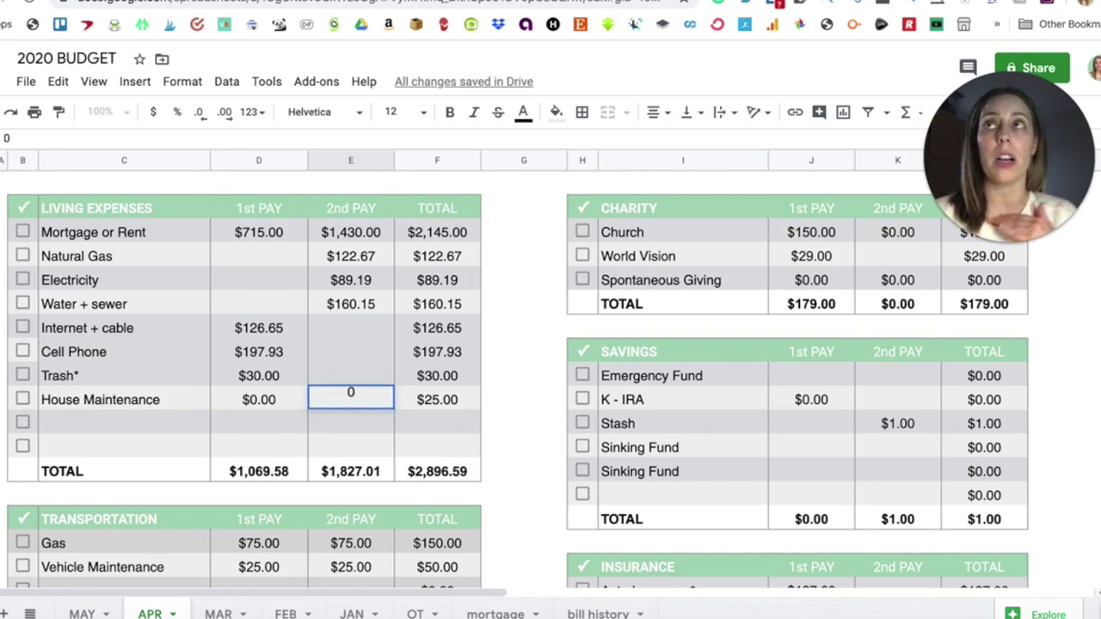
{"action": "key", "text": "Return"}
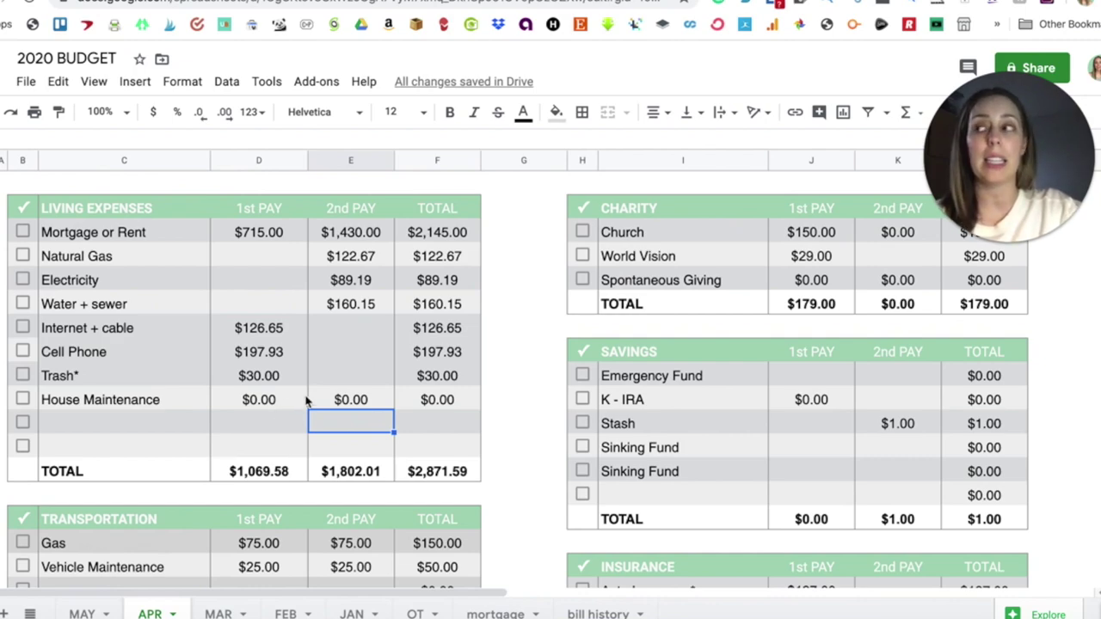
Step: Set the Transportation table's Gas amount to 50 for both the 1st and 2nd pay
{"action": "scroll", "coordinate": [307, 402], "scroll_direction": "down", "scroll_amount": 1}
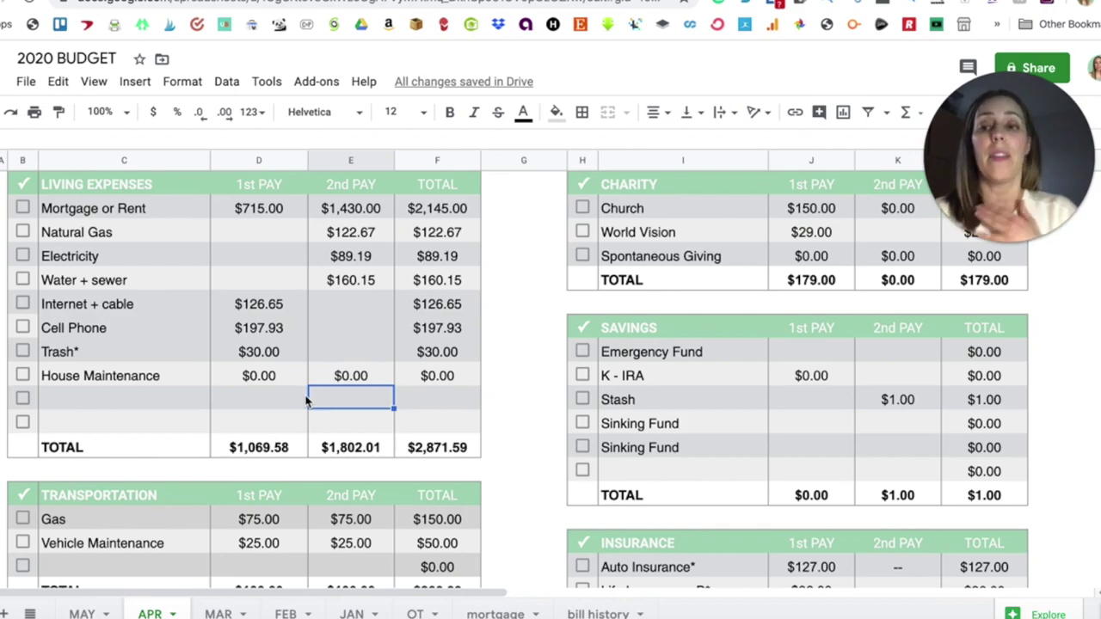
{"action": "scroll", "coordinate": [307, 401], "scroll_direction": "down", "scroll_amount": 5}
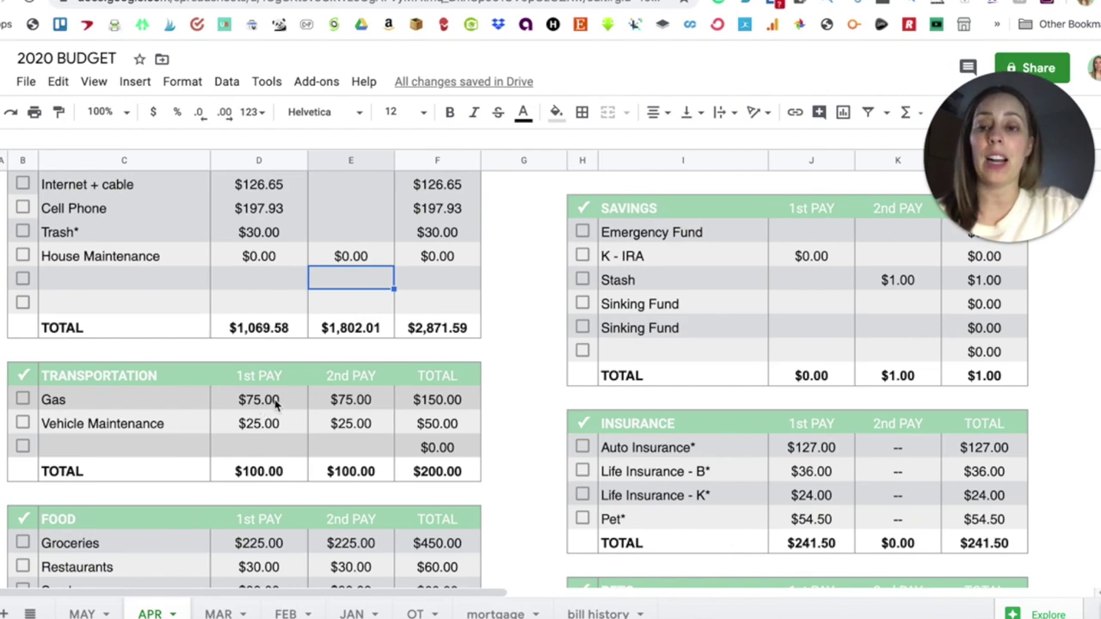
{"action": "left_click", "coordinate": [275, 405]}
{"action": "type", "text": "50"}
{"action": "left_click", "coordinate": [335, 401]}
{"action": "type", "text": "50"}
{"action": "key", "text": "BackSpace"}
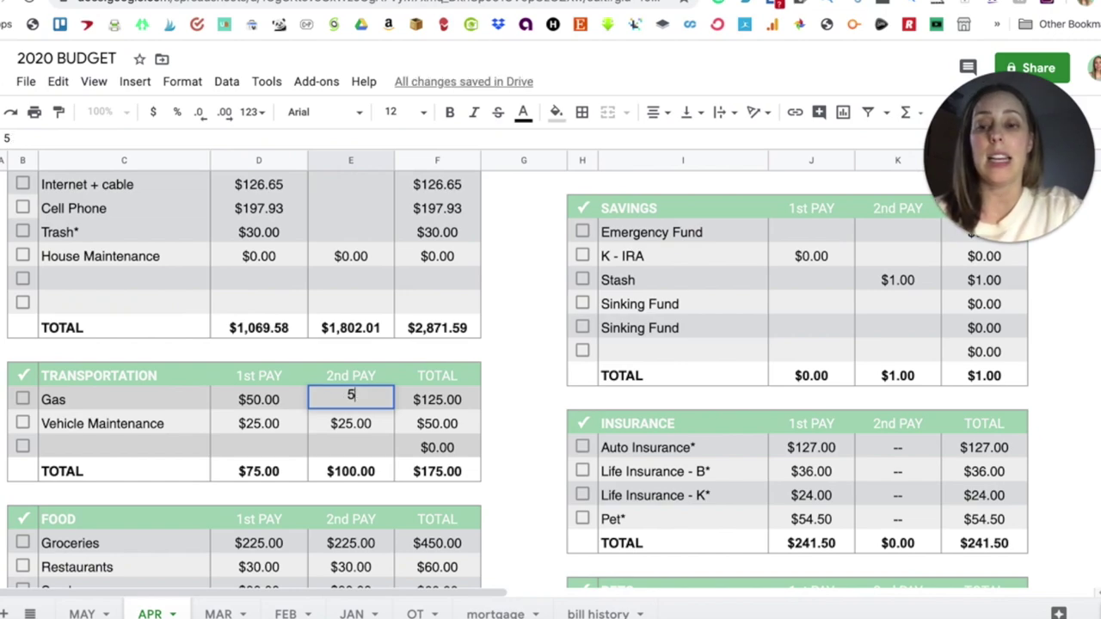
{"action": "type", "text": "0"}
{"action": "key", "text": "Return"}
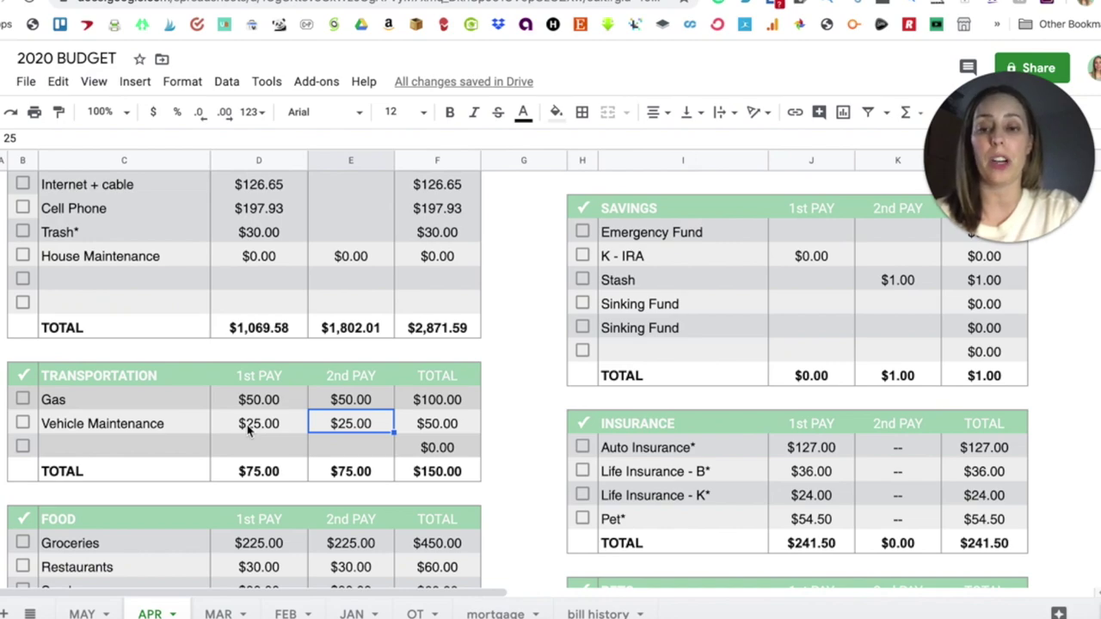
Step: Set Vehicle Maintenance to 0 for both pay periods in the Transportation table
{"action": "type", "text": "0"}
{"action": "key", "text": "Return"}
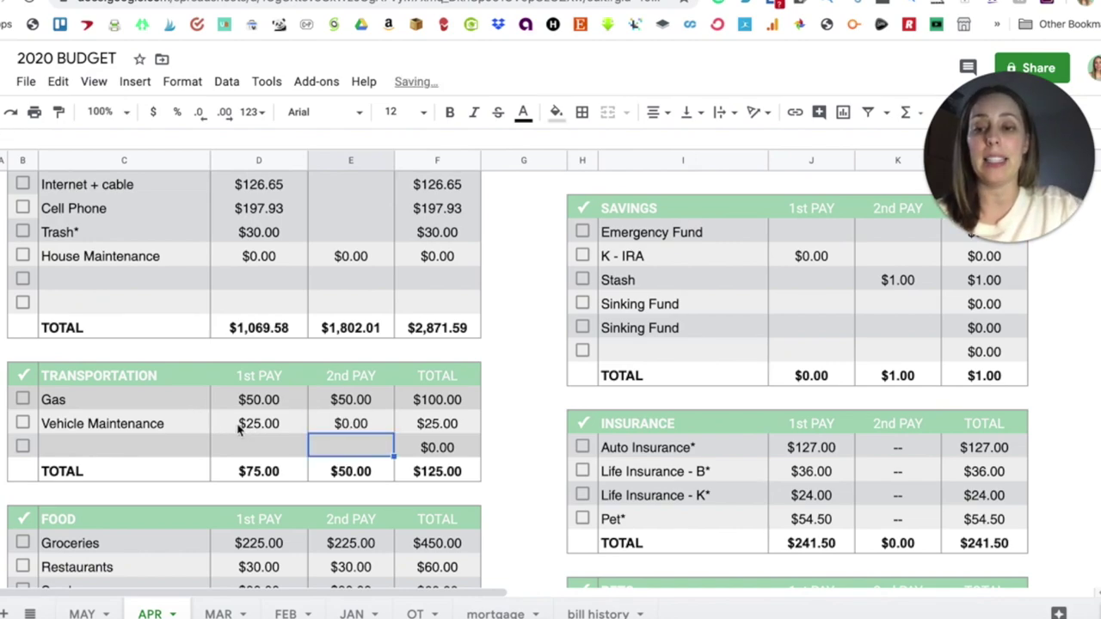
{"action": "left_click", "coordinate": [242, 425]}
{"action": "type", "text": "0"}
{"action": "key", "text": "Return"}
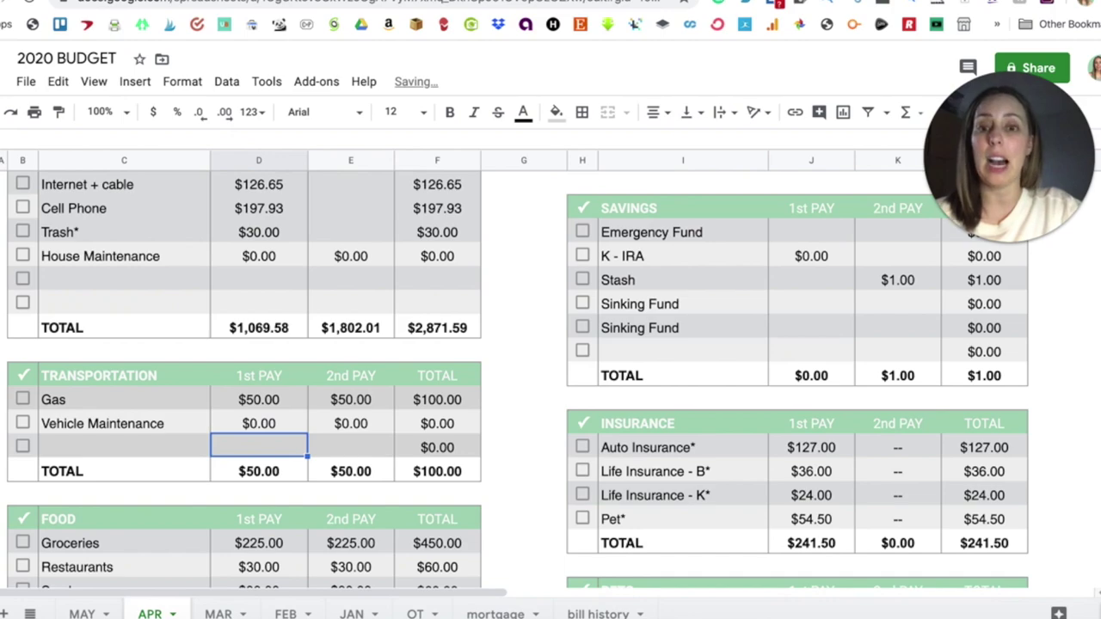
Step: Set the Restaurants amount in the Food table to 0 for both pay periods
{"action": "scroll", "coordinate": [250, 389], "scroll_direction": "down", "scroll_amount": 3}
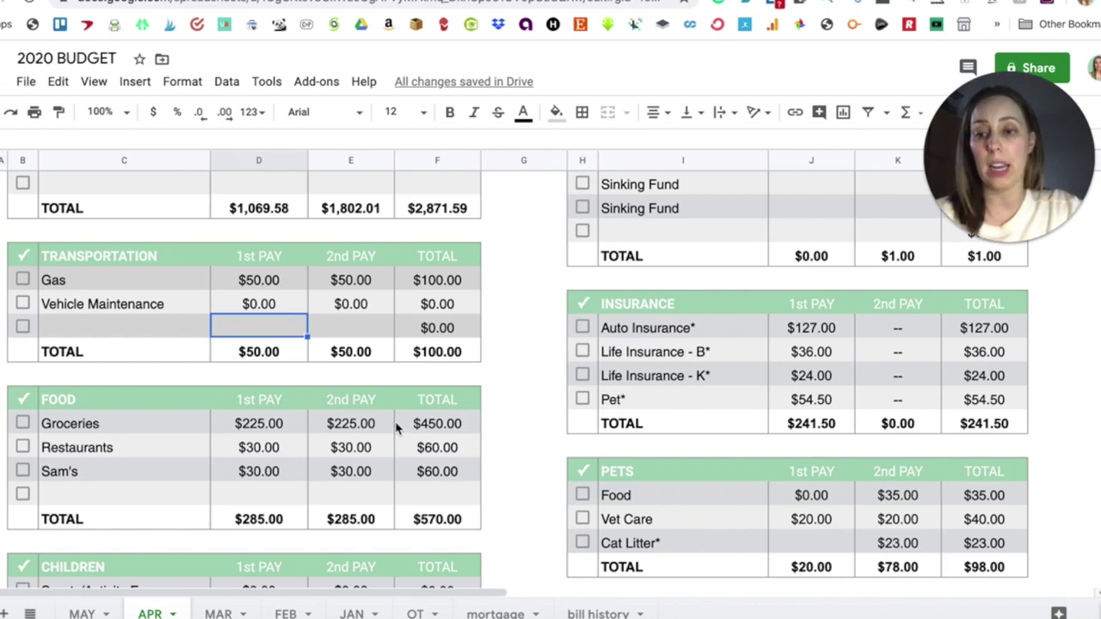
{"action": "left_click", "coordinate": [269, 446]}
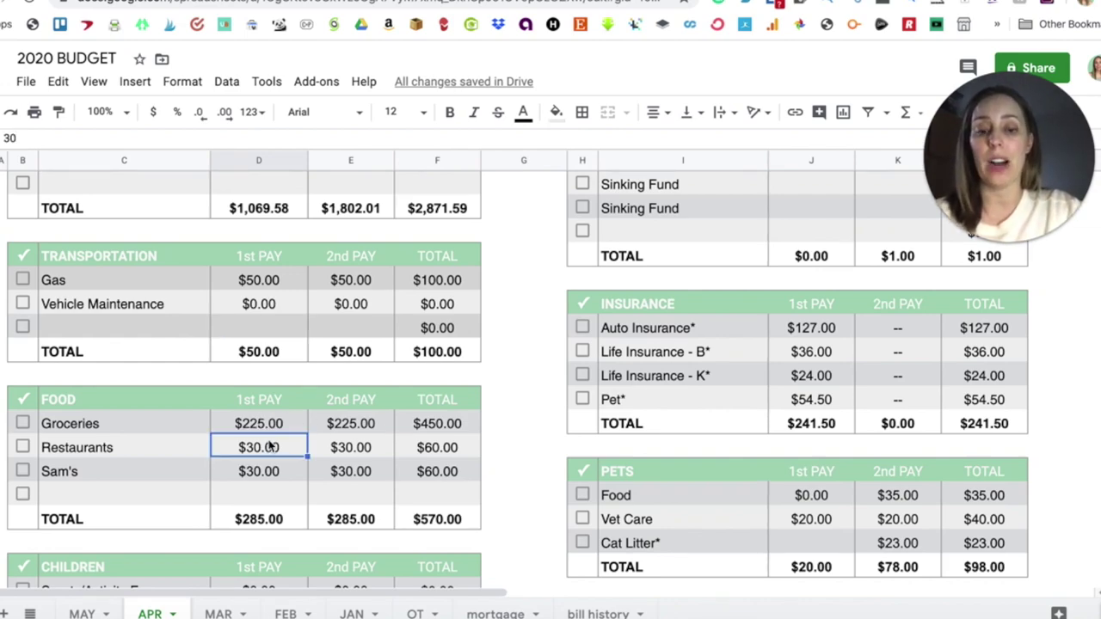
{"action": "type", "text": "0"}
{"action": "key", "text": "Return"}
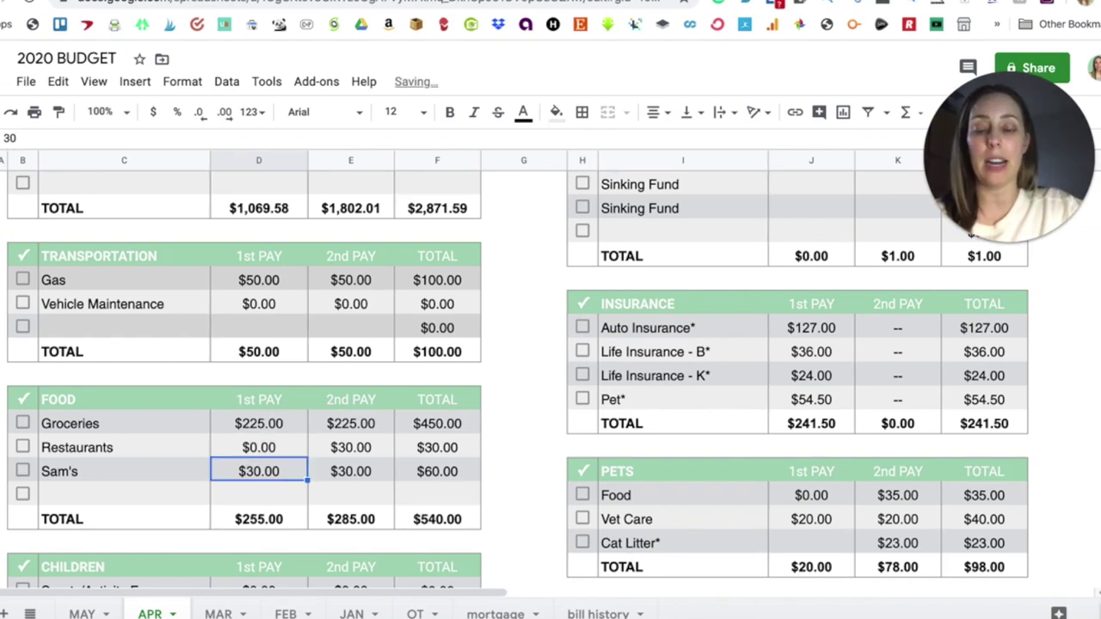
{"action": "left_click", "coordinate": [327, 448]}
{"action": "type", "text": "0"}
{"action": "key", "text": "Return"}
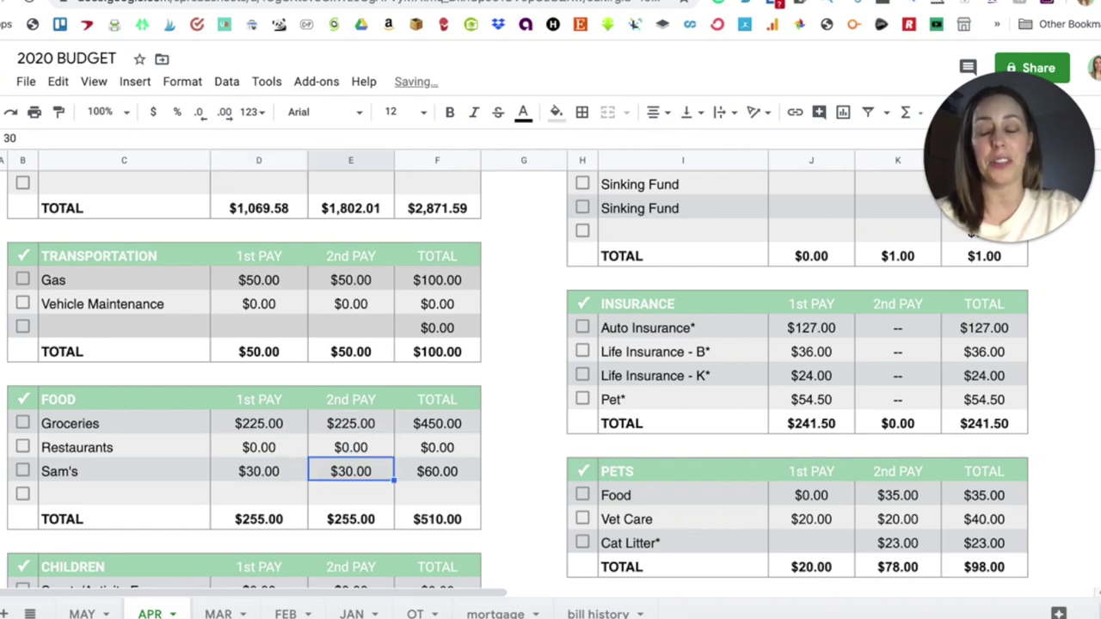
Step: Set the Sam's amount in the Food table to 20 for both the 1st and 2nd pay
{"action": "left_click", "coordinate": [268, 479]}
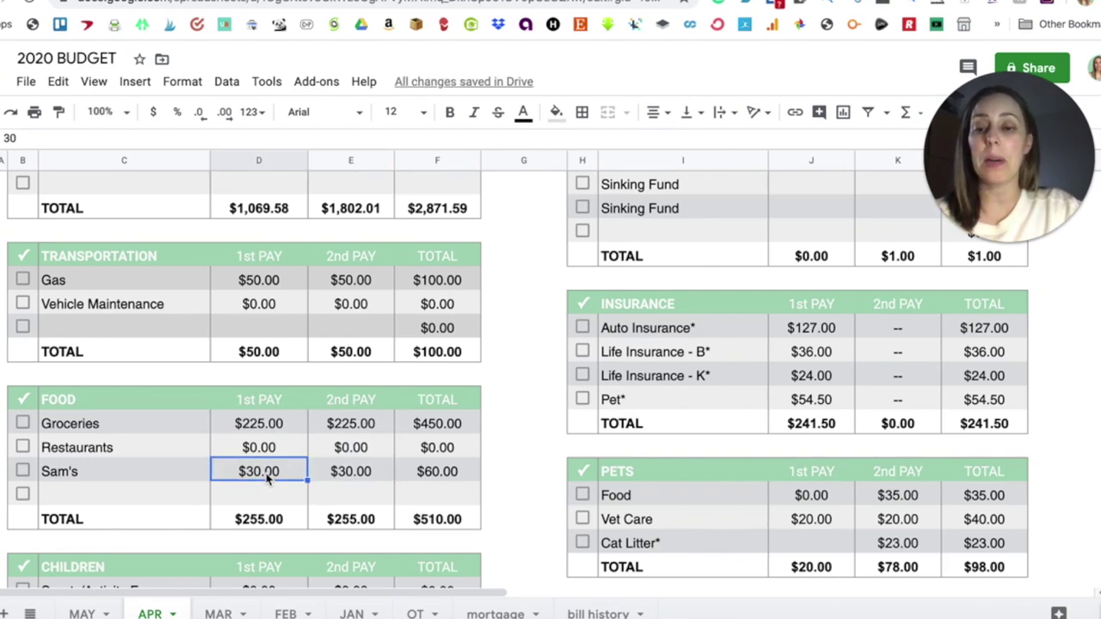
{"action": "scroll", "coordinate": [268, 480], "scroll_direction": "down", "scroll_amount": 2}
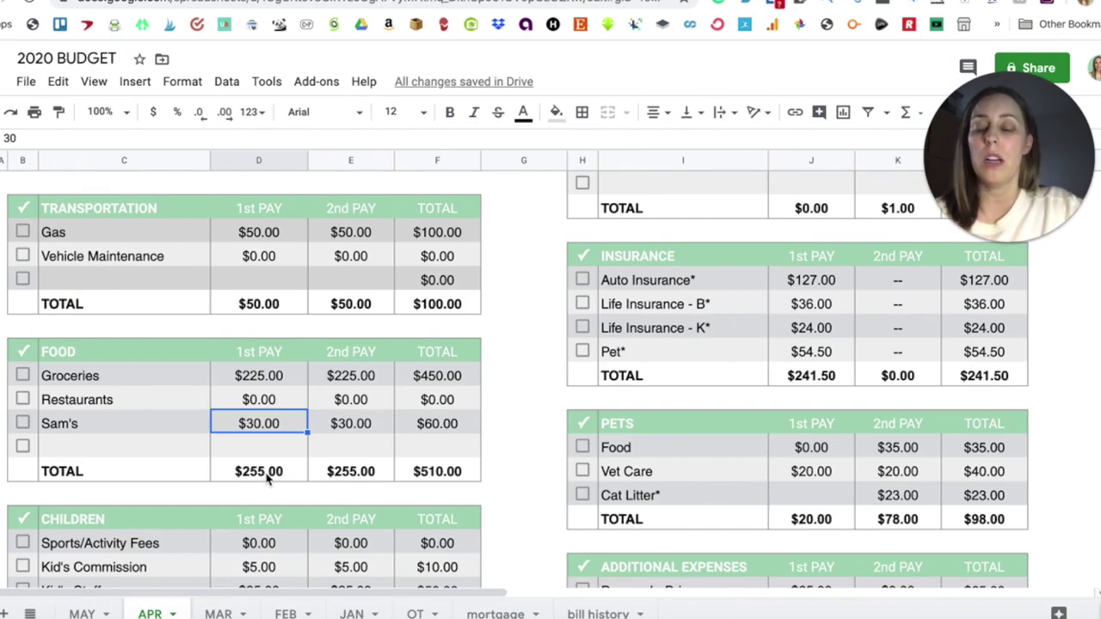
{"action": "type", "text": "20"}
{"action": "key", "text": "Return"}
{"action": "left_click", "coordinate": [349, 433]}
{"action": "type", "text": "20"}
{"action": "key", "text": "Return"}
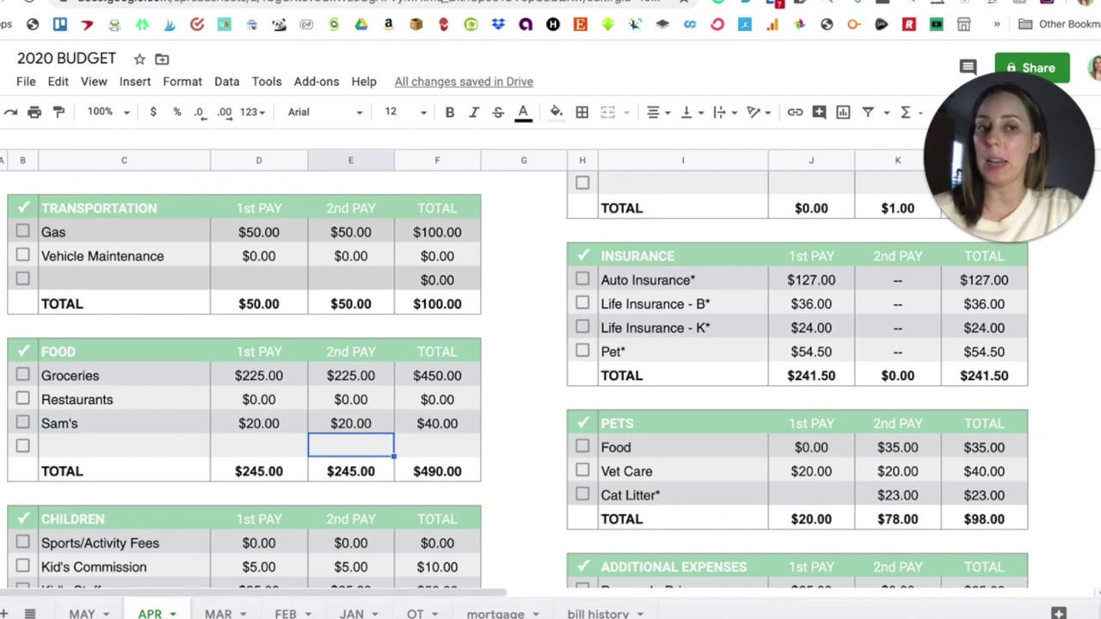
Step: Set the Kid's Commission amount for the 1st pay in the Children table to 5
{"action": "scroll", "coordinate": [302, 343], "scroll_direction": "down", "scroll_amount": 5}
{"action": "left_click", "coordinate": [303, 348]}
{"action": "key", "text": "BackSpace"}
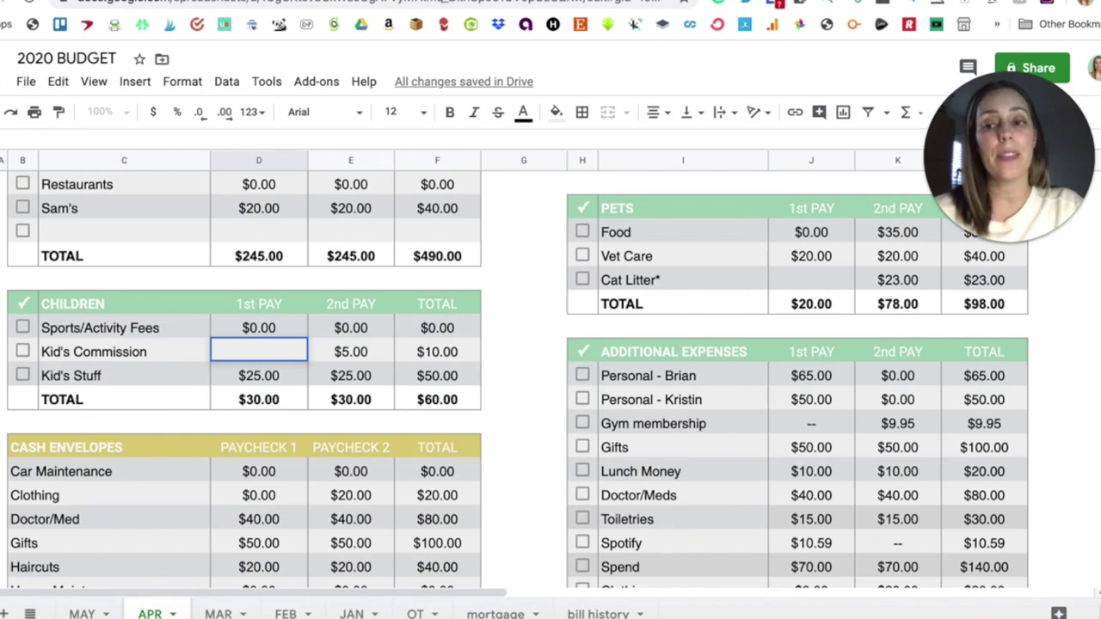
{"action": "type", "text": "5"}
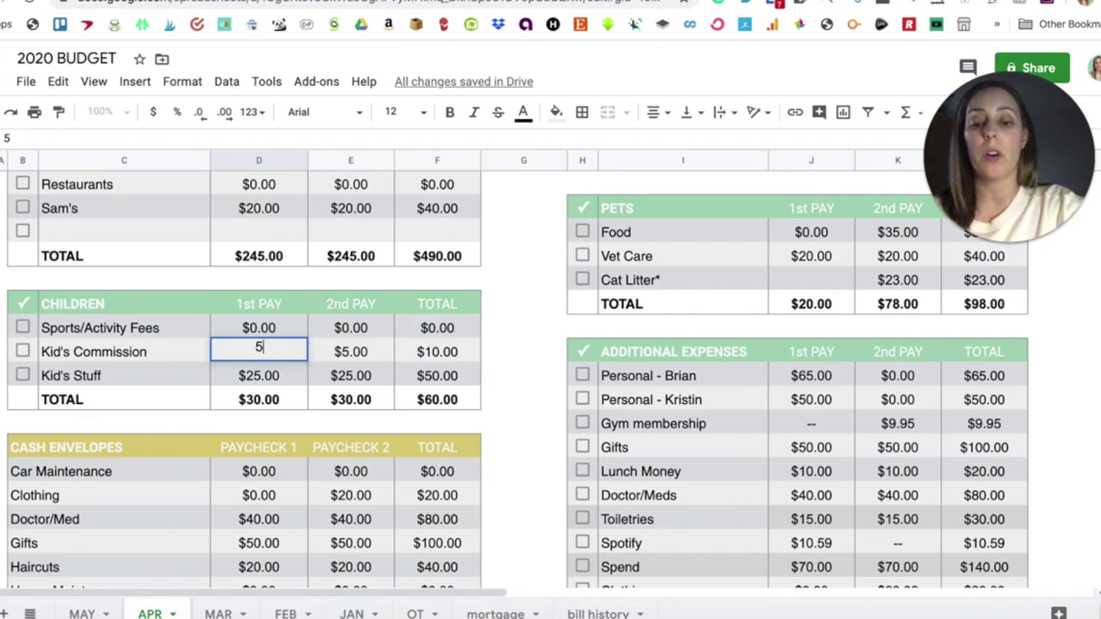
{"action": "key", "text": "Return"}
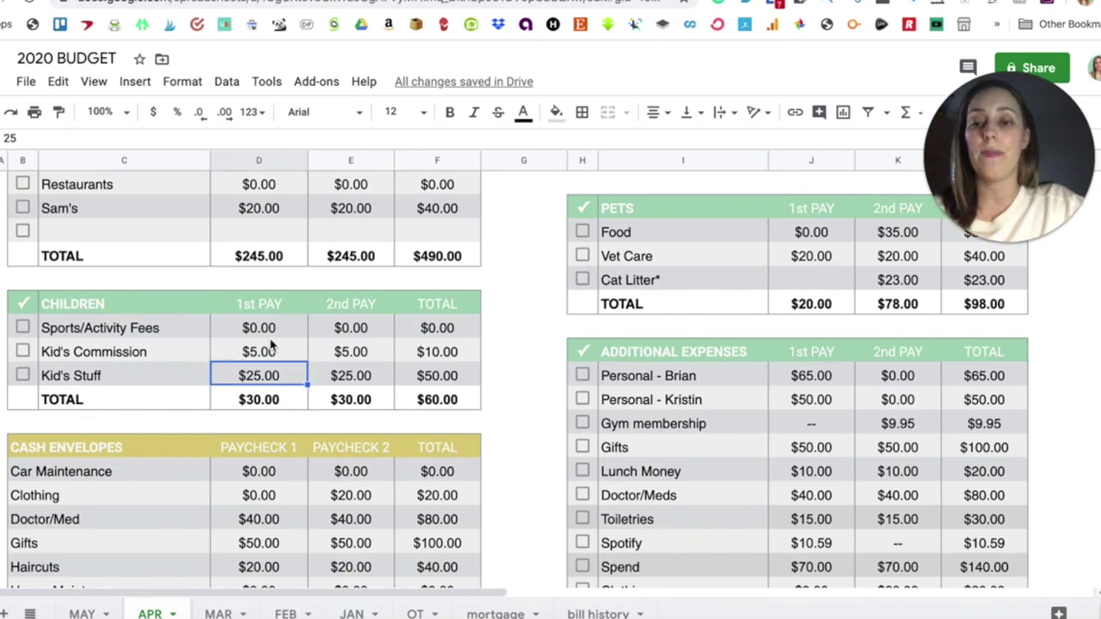
Step: Set Kid's Commission in the Children table to 10 for both the 1st and 2nd pay
{"action": "left_click", "coordinate": [269, 353]}
{"action": "type", "text": "10"}
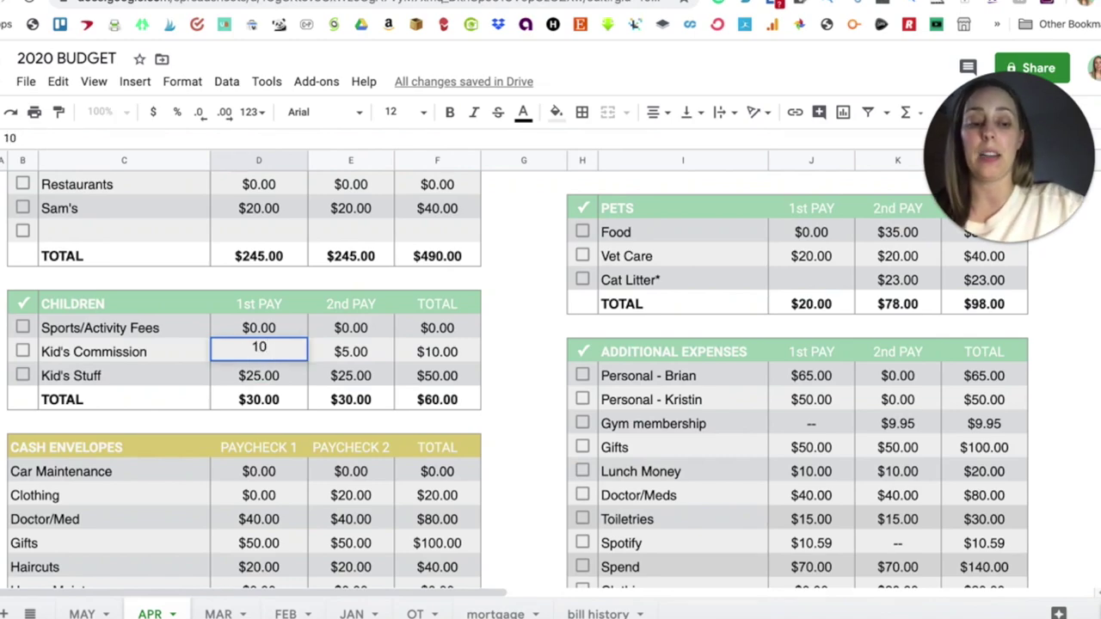
{"action": "key", "text": "Return"}
{"action": "left_click", "coordinate": [333, 350]}
{"action": "type", "text": "10"}
{"action": "key", "text": "Return"}
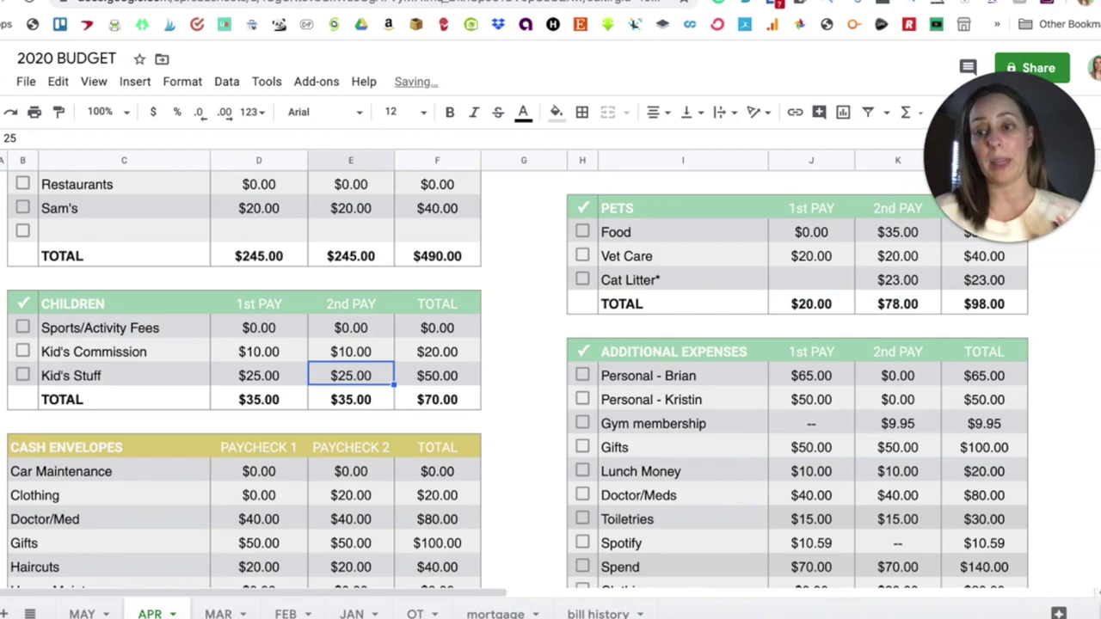
Step: Set the Kid's Stuff amount in the Children table to 0 for both pay periods
{"action": "left_click", "coordinate": [290, 376]}
{"action": "type", "text": "0"}
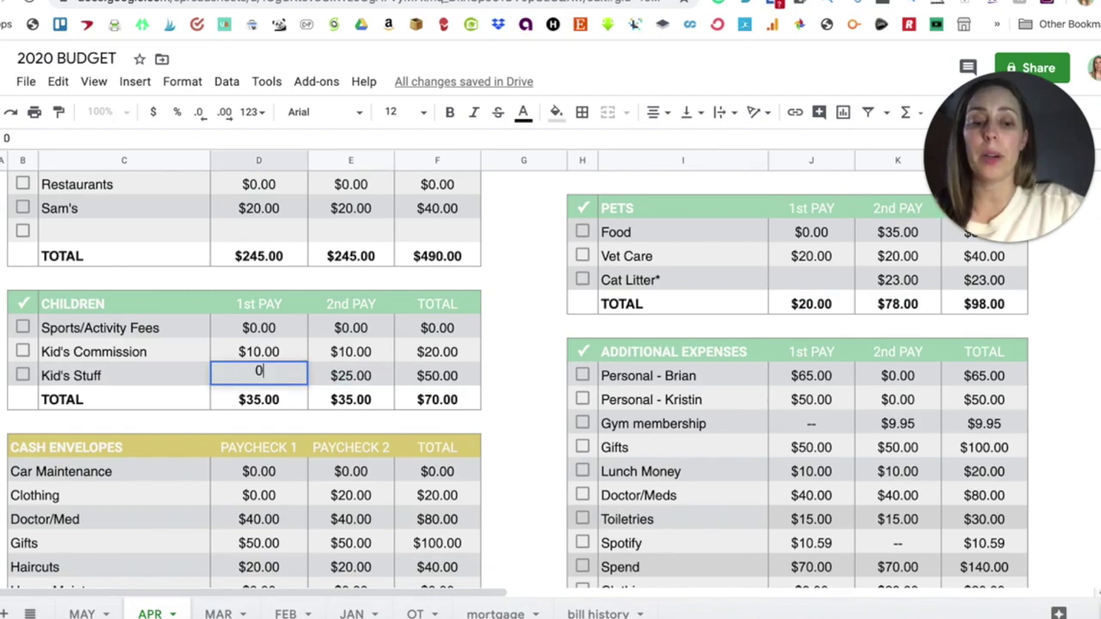
{"action": "key", "text": "Return"}
{"action": "left_click", "coordinate": [338, 379]}
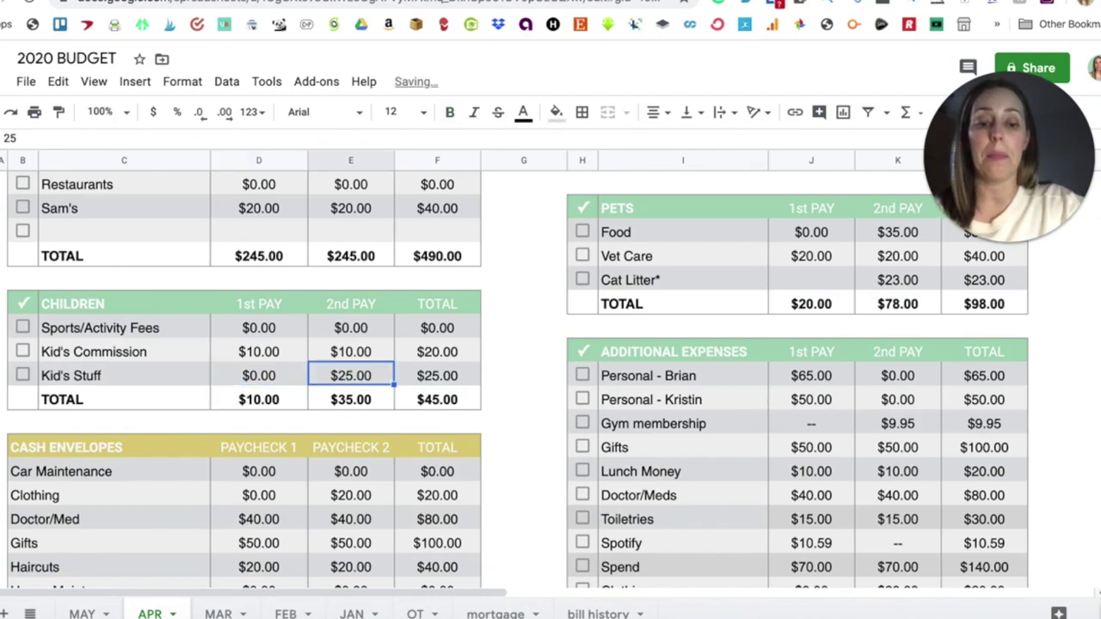
{"action": "type", "text": "0"}
{"action": "key", "text": "Return"}
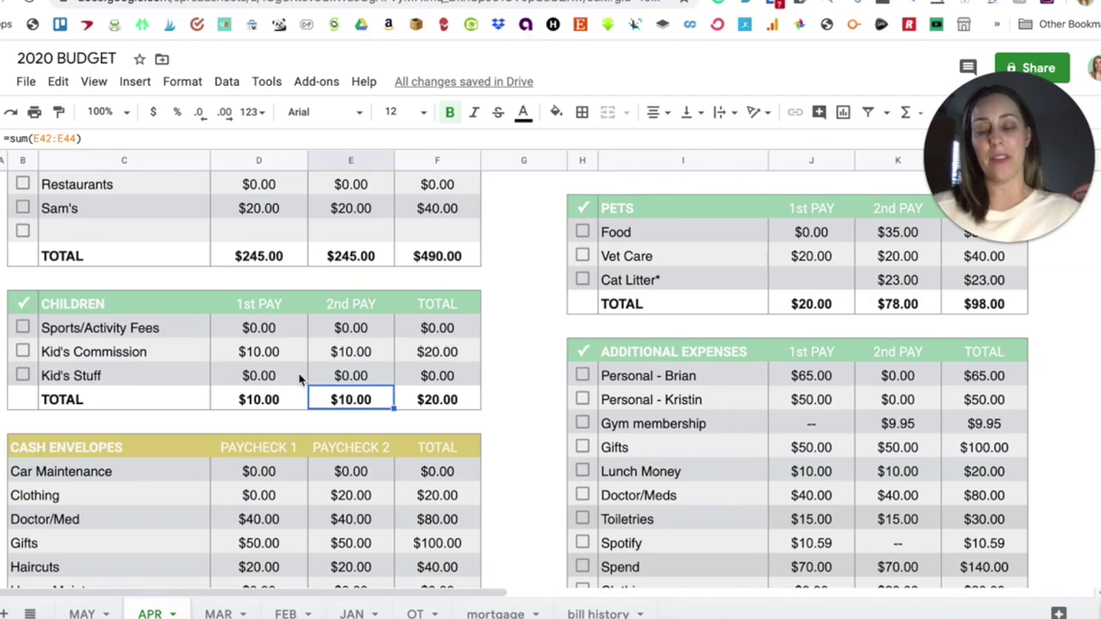
Step: Review the Cash Envelopes, Charity, Savings, Insurance and Pets tables for amounts that need adjusting
{"action": "scroll", "coordinate": [299, 379], "scroll_direction": "down", "scroll_amount": 2}
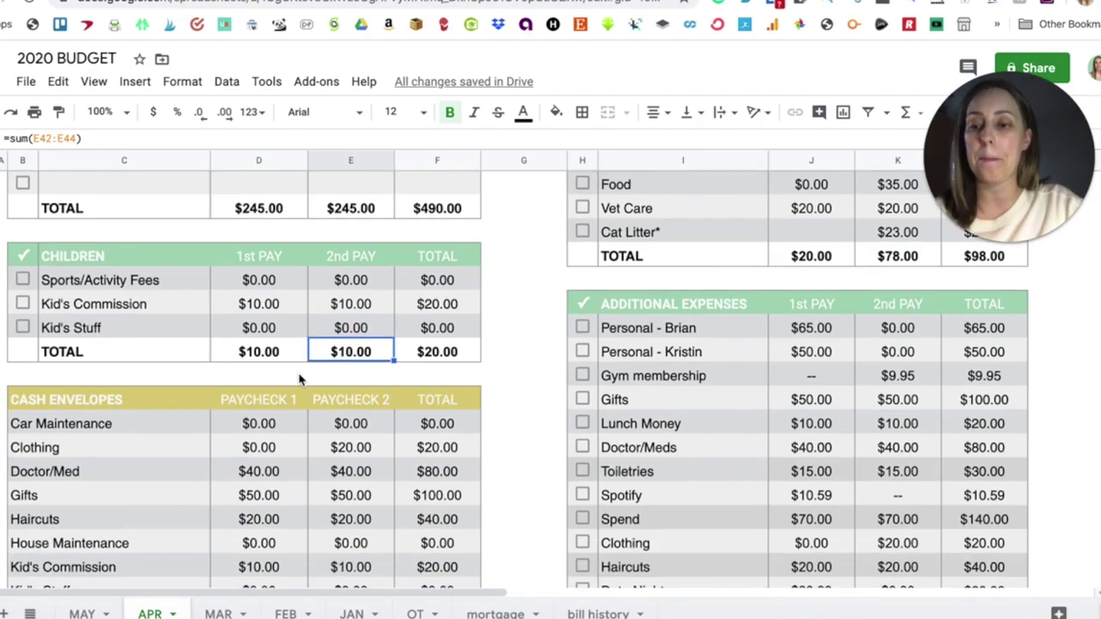
{"action": "scroll", "coordinate": [299, 376], "scroll_direction": "down", "scroll_amount": 3}
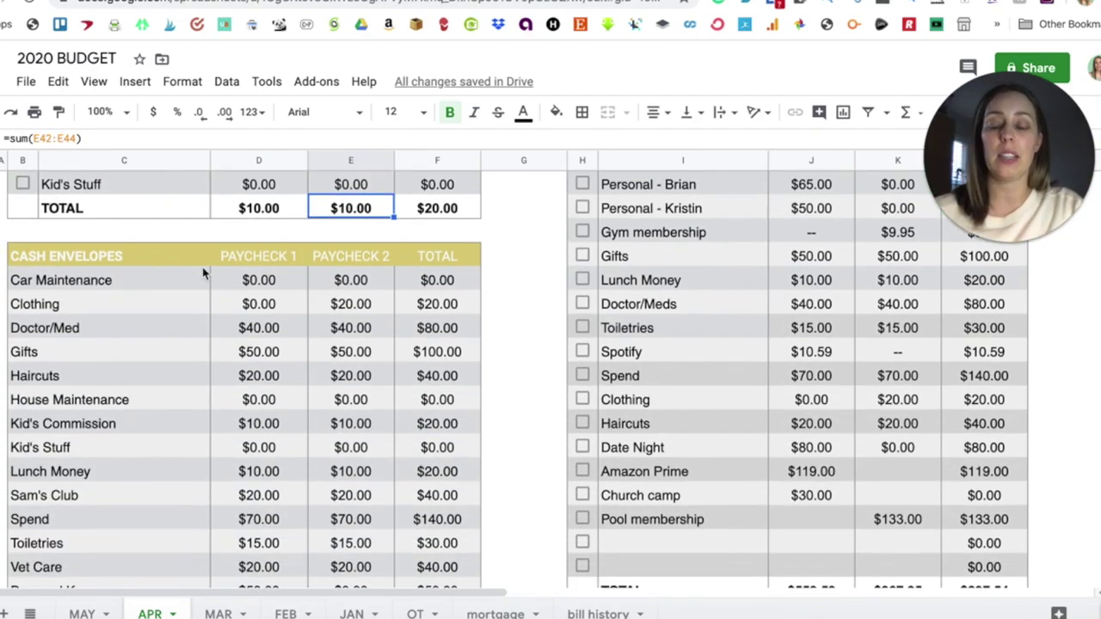
{"action": "scroll", "coordinate": [818, 256], "scroll_direction": "up", "scroll_amount": 10}
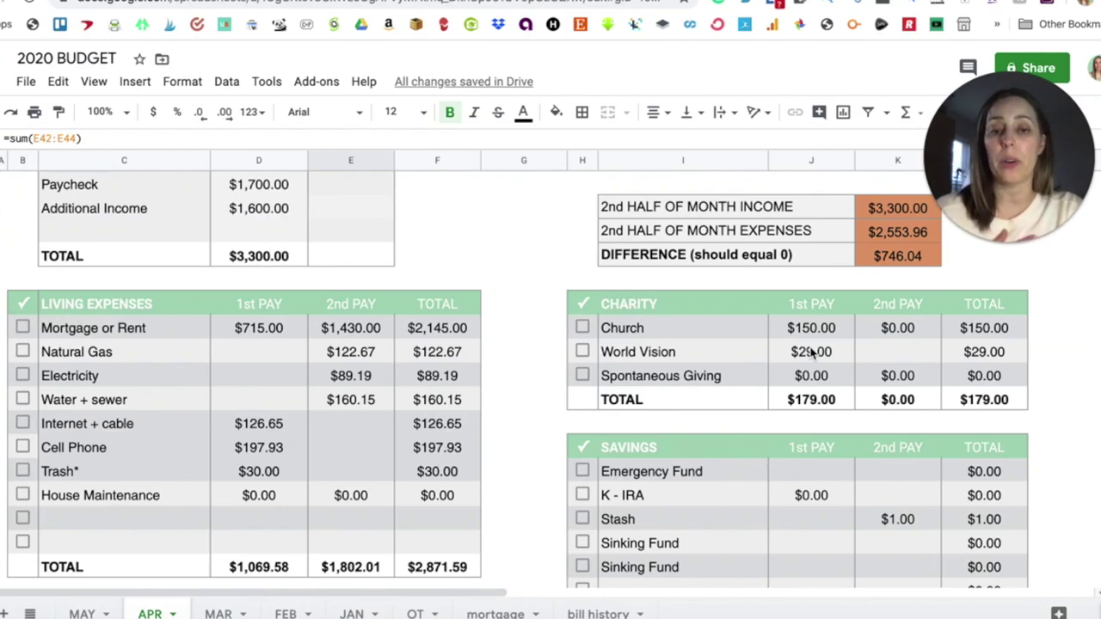
{"action": "scroll", "coordinate": [811, 354], "scroll_direction": "down", "scroll_amount": 1}
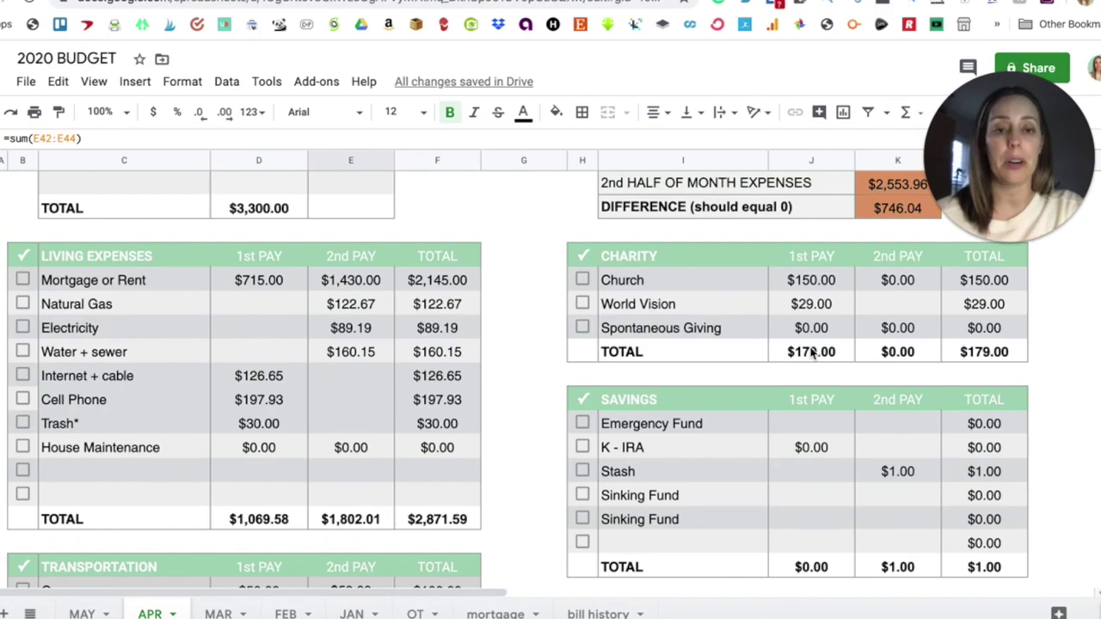
{"action": "scroll", "coordinate": [811, 354], "scroll_direction": "down", "scroll_amount": 2}
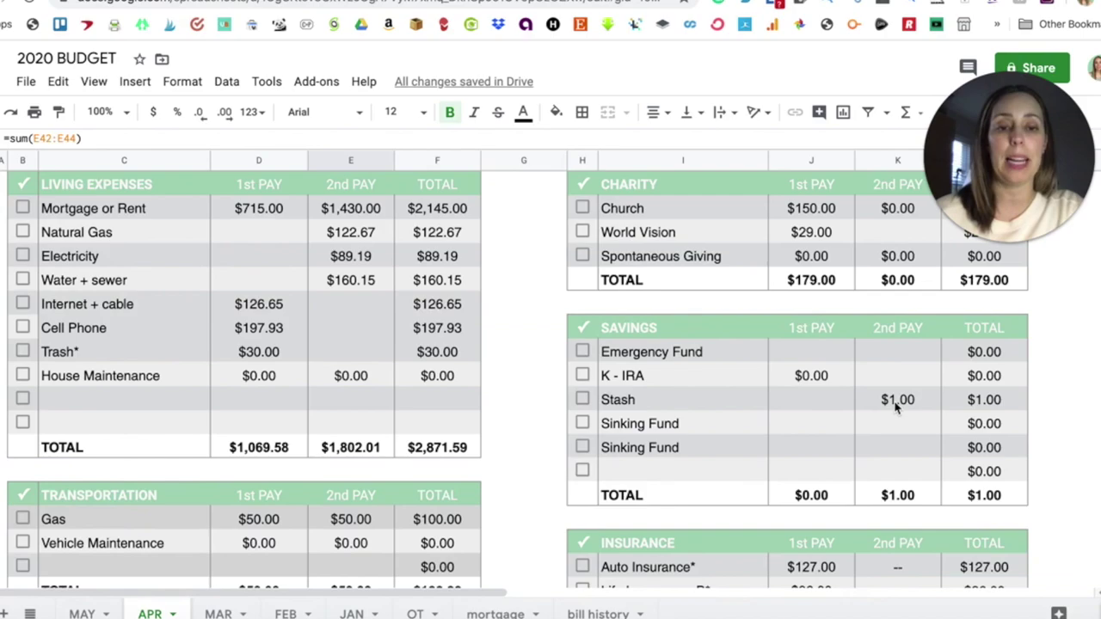
{"action": "scroll", "coordinate": [895, 408], "scroll_direction": "down", "scroll_amount": 2}
{"action": "scroll", "coordinate": [895, 407], "scroll_direction": "down", "scroll_amount": 1}
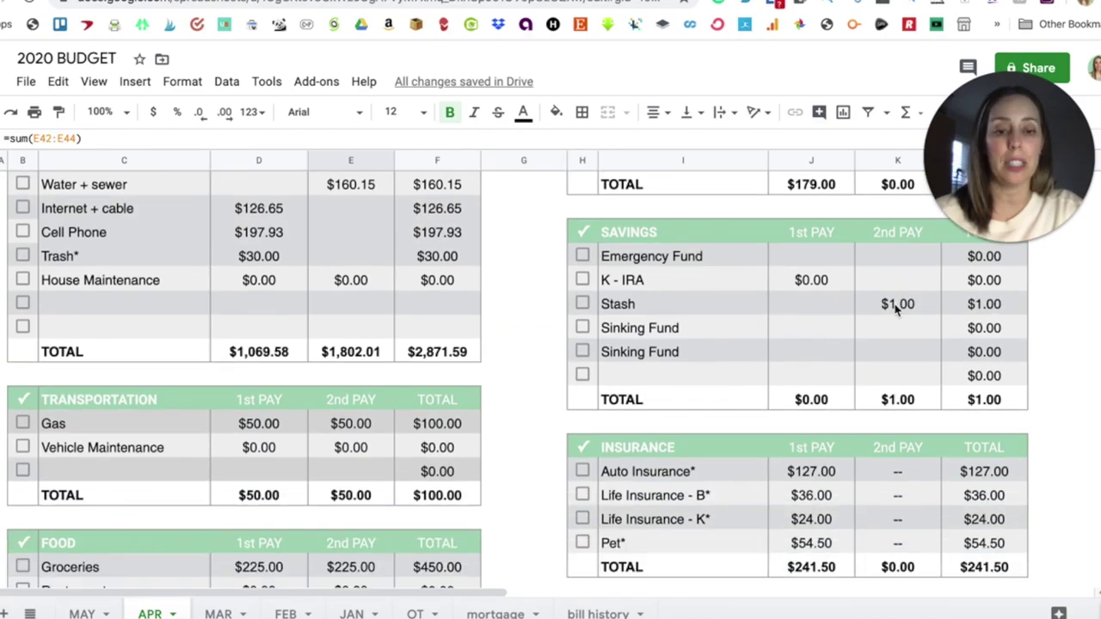
{"action": "scroll", "coordinate": [894, 309], "scroll_direction": "down", "scroll_amount": 2}
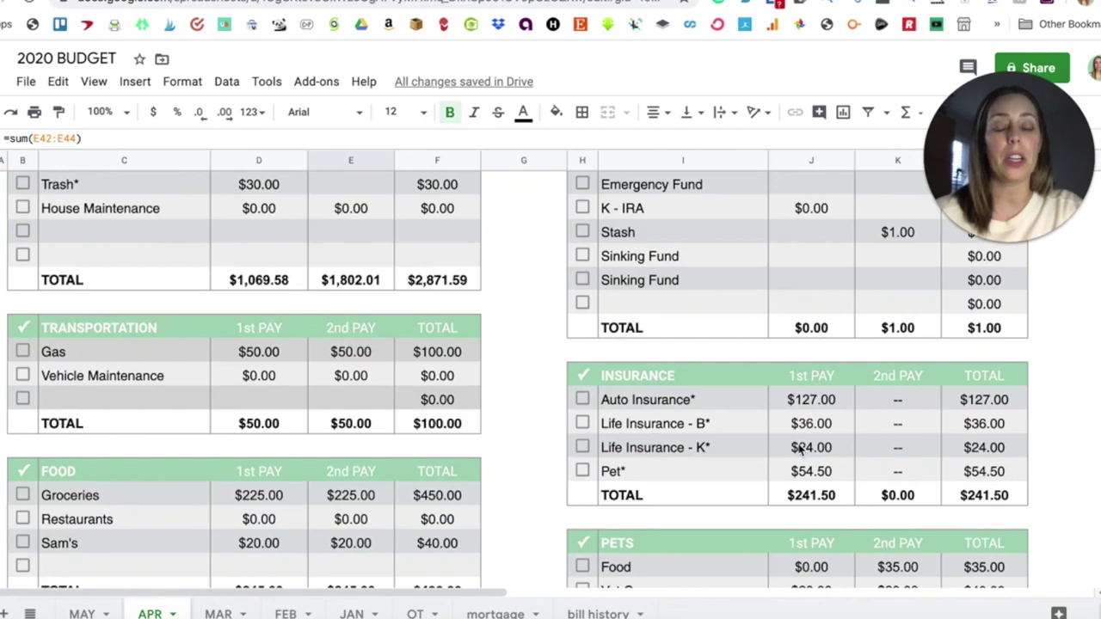
{"action": "scroll", "coordinate": [811, 468], "scroll_direction": "down", "scroll_amount": 2}
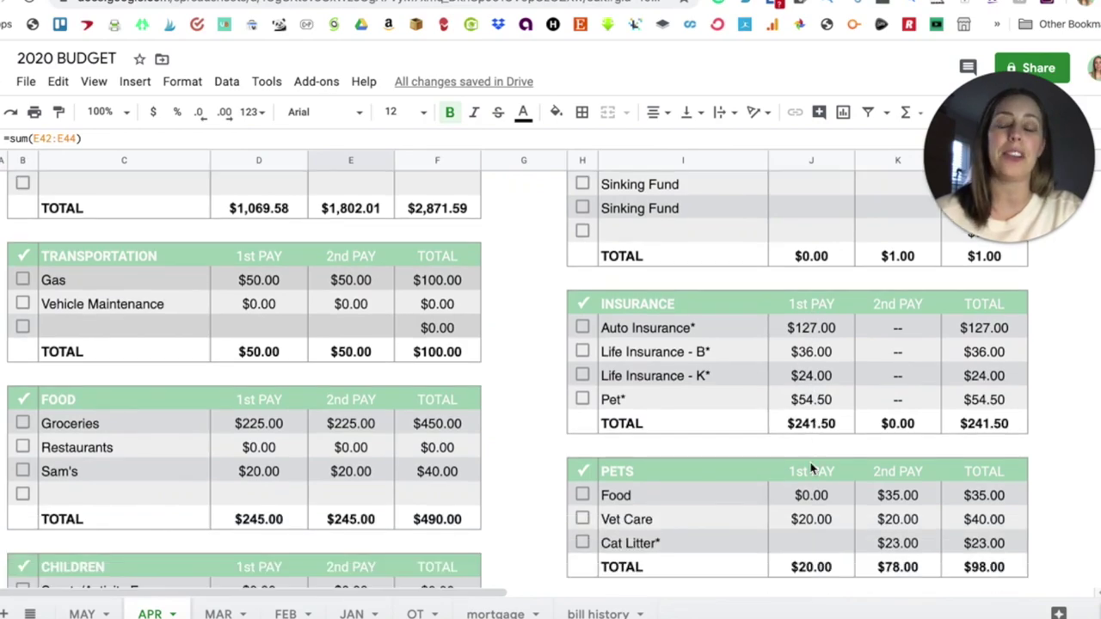
{"action": "scroll", "coordinate": [811, 468], "scroll_direction": "down", "scroll_amount": 1}
{"action": "scroll", "coordinate": [811, 467], "scroll_direction": "down", "scroll_amount": 1}
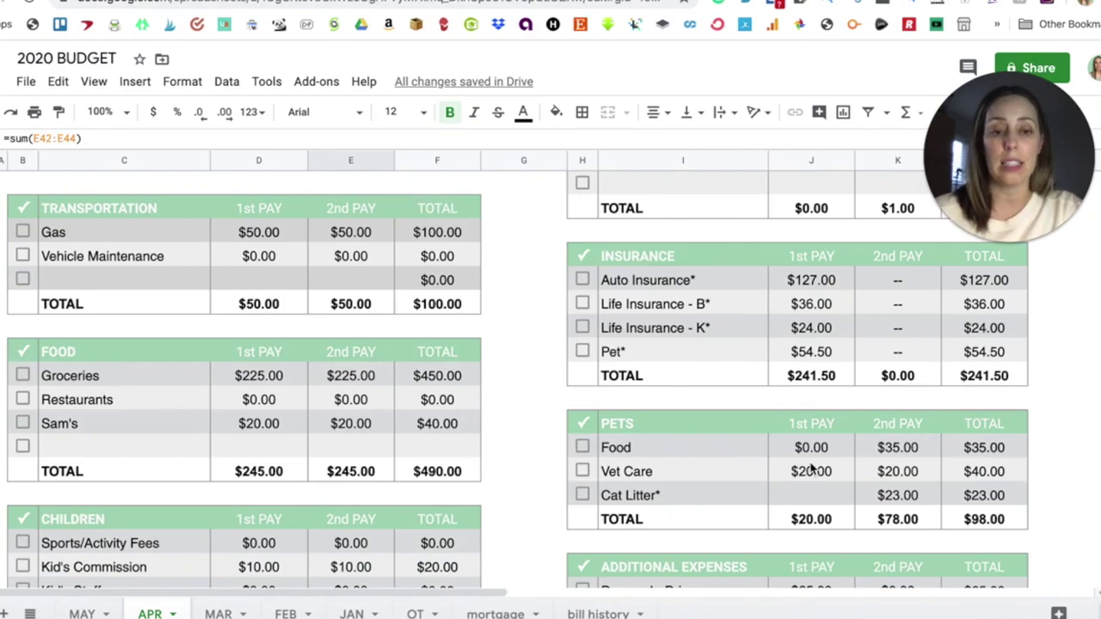
Step: Set Vet Care in the Pets table to 0 for both the 1st and 2nd pay
{"action": "scroll", "coordinate": [811, 467], "scroll_direction": "down", "scroll_amount": 2}
{"action": "scroll", "coordinate": [811, 467], "scroll_direction": "down", "scroll_amount": 2}
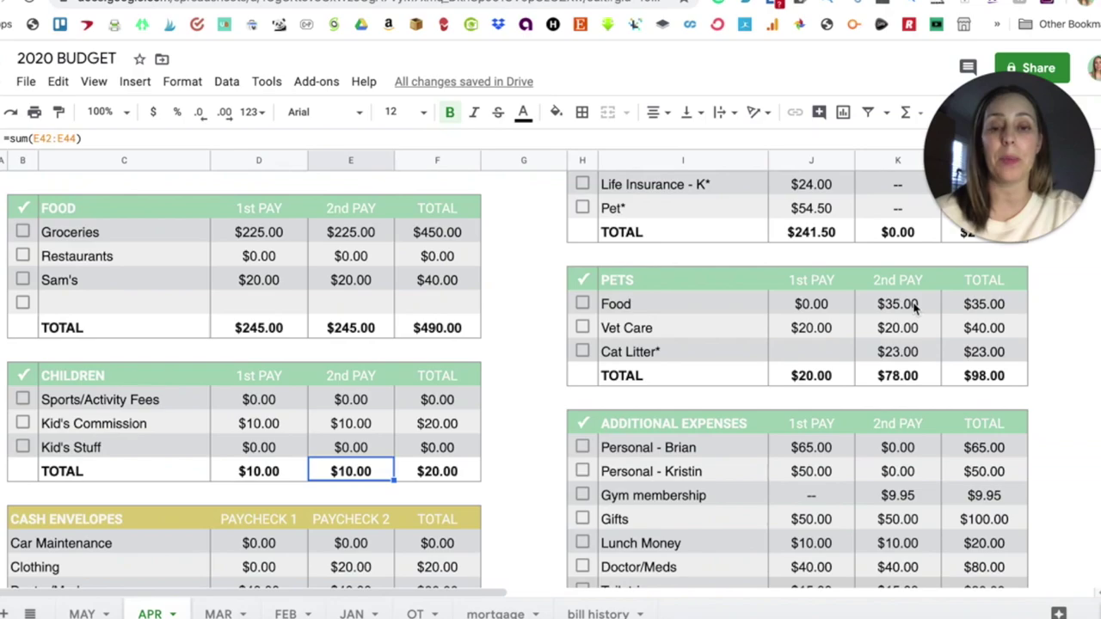
{"action": "left_click", "coordinate": [813, 331]}
{"action": "type", "text": "0"}
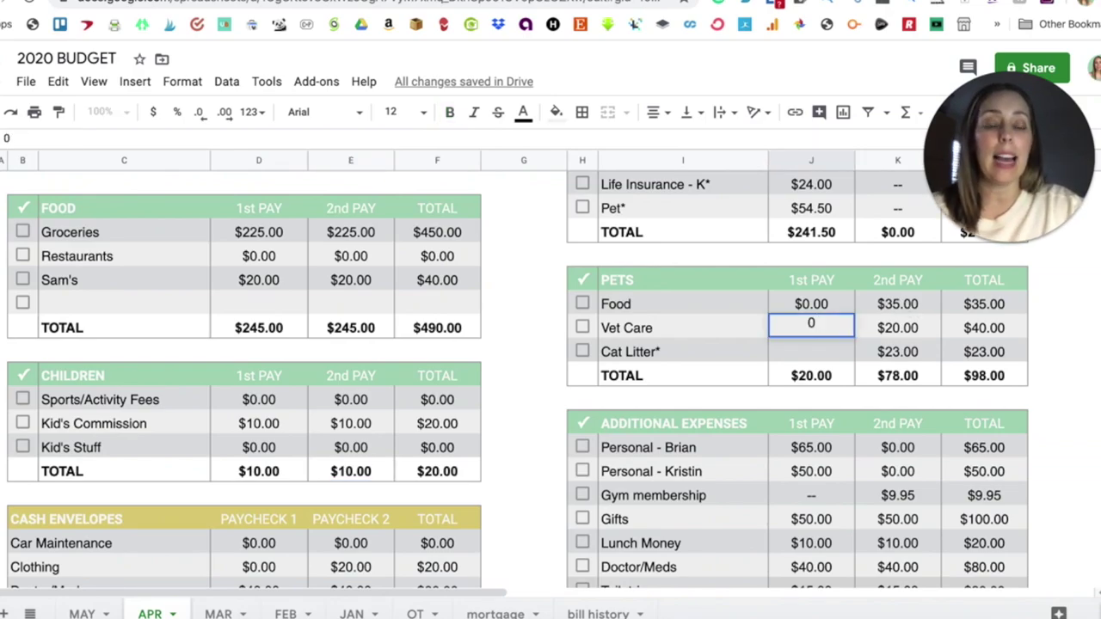
{"action": "key", "text": "Tab"}
{"action": "type", "text": "0"}
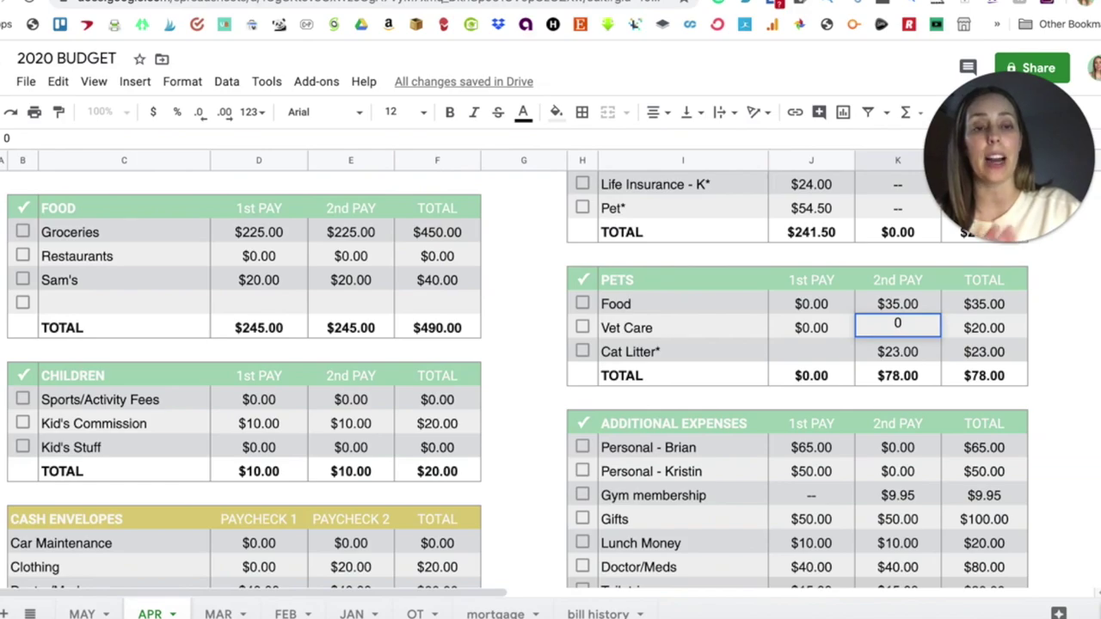
{"action": "key", "text": "Return"}
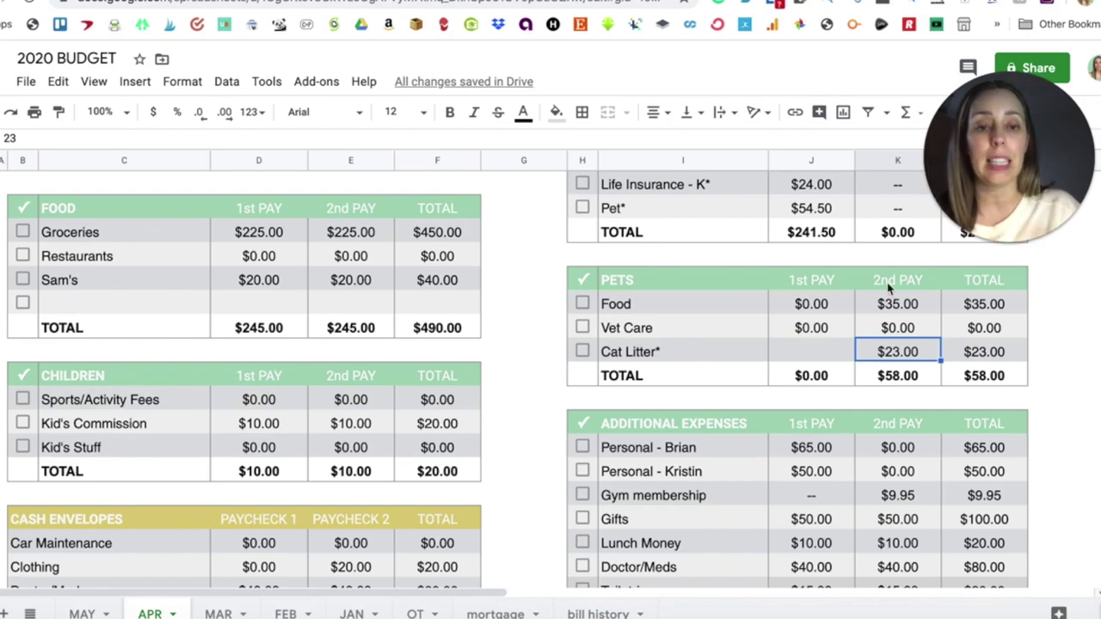
Step: Set the 1st pay amount of the second Personal row in the Additional Expenses table to 60
{"action": "scroll", "coordinate": [890, 289], "scroll_direction": "down", "scroll_amount": 1}
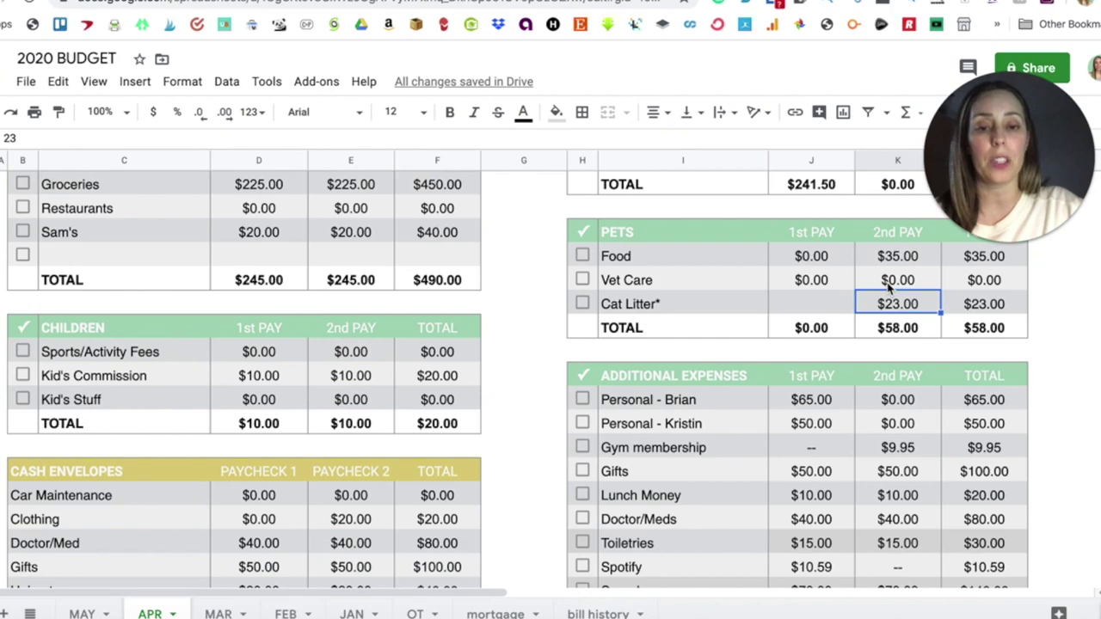
{"action": "scroll", "coordinate": [891, 289], "scroll_direction": "down", "scroll_amount": 2}
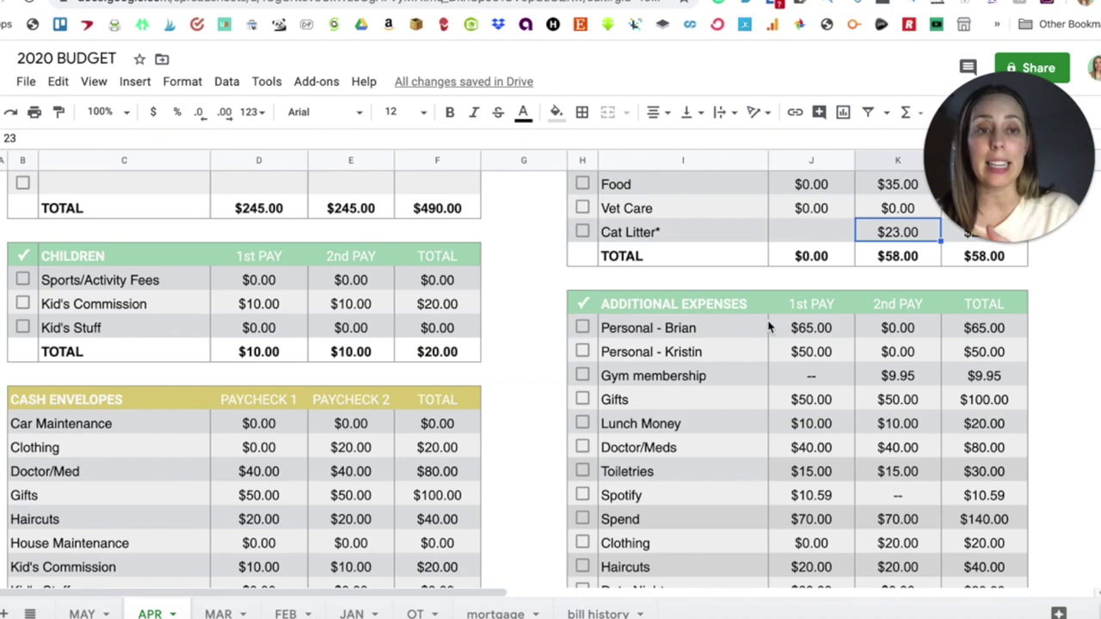
{"action": "left_click", "coordinate": [828, 338]}
{"action": "left_click", "coordinate": [819, 354]}
{"action": "type", "text": "60"}
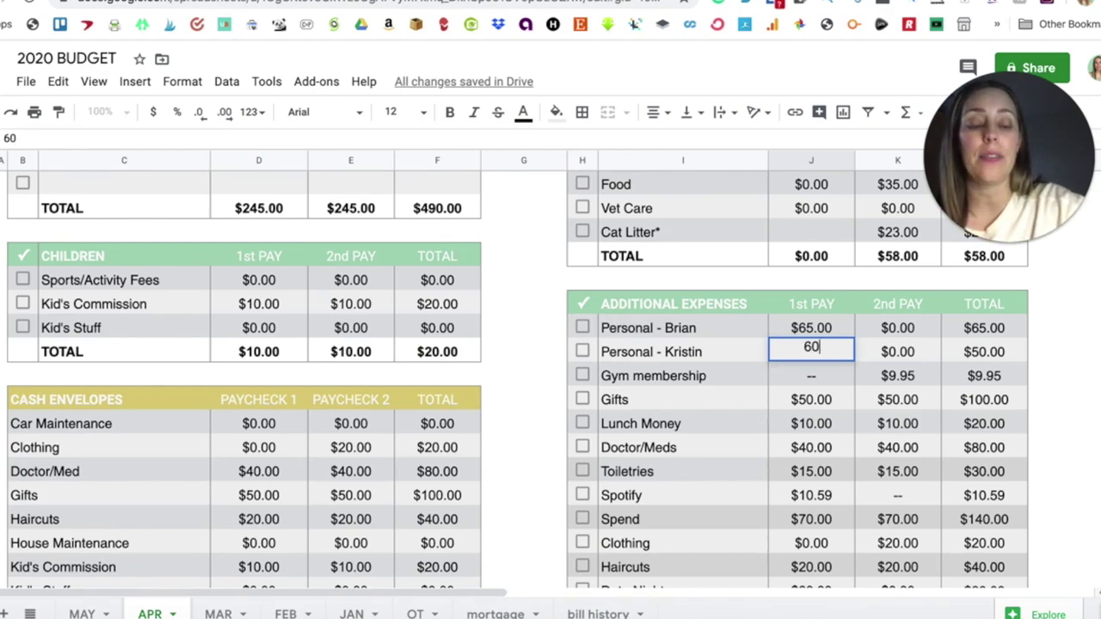
{"action": "key", "text": "Return"}
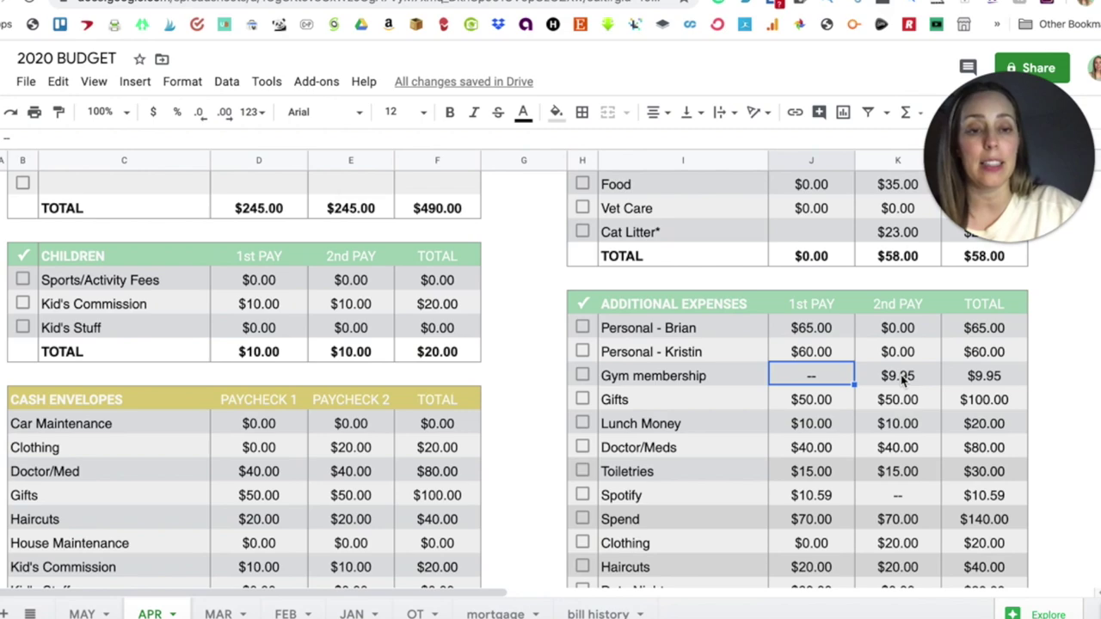
Step: Set Gifts in the Additional Expenses table to 0 for both pay periods
{"action": "scroll", "coordinate": [904, 381], "scroll_direction": "down", "scroll_amount": 1}
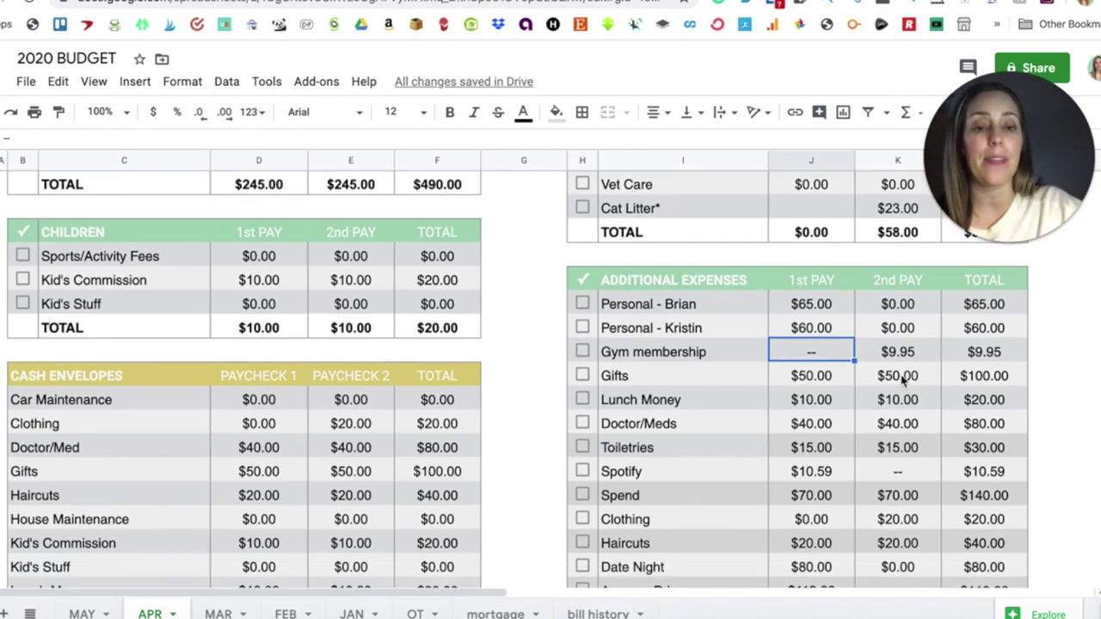
{"action": "key", "text": "Down"}
{"action": "type", "text": "0"}
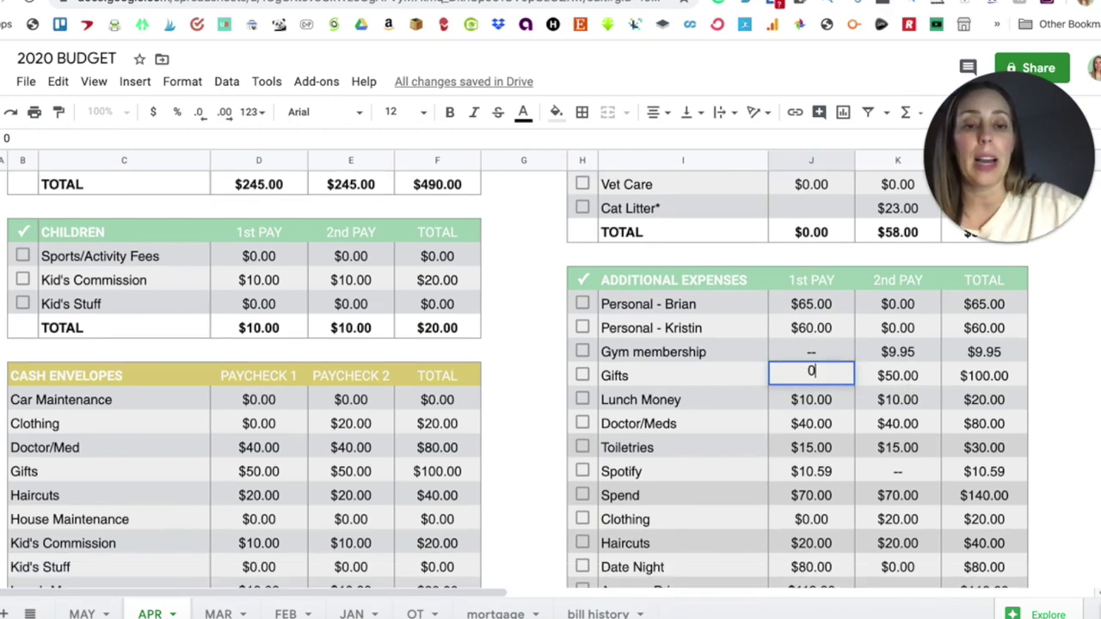
{"action": "left_click", "coordinate": [903, 376]}
{"action": "type", "text": "0"}
{"action": "key", "text": "Return"}
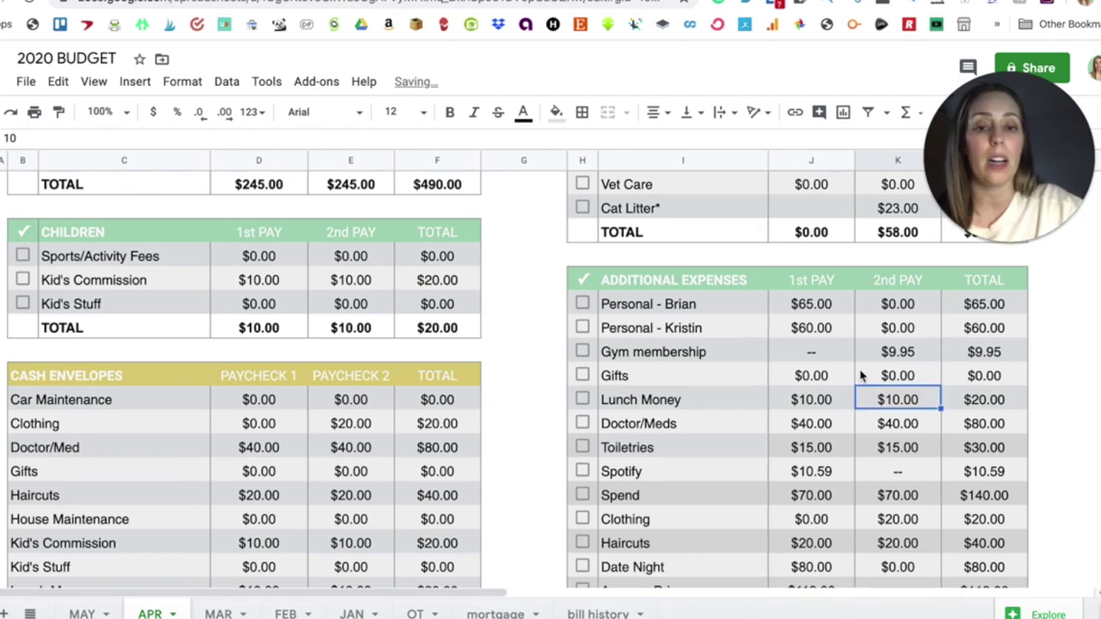
Step: Set the Lunch Money amount in the Additional Expenses table to 0 for both the 1st and 2nd pay
{"action": "left_click", "coordinate": [817, 401]}
{"action": "type", "text": "0"}
{"action": "key", "text": "Return"}
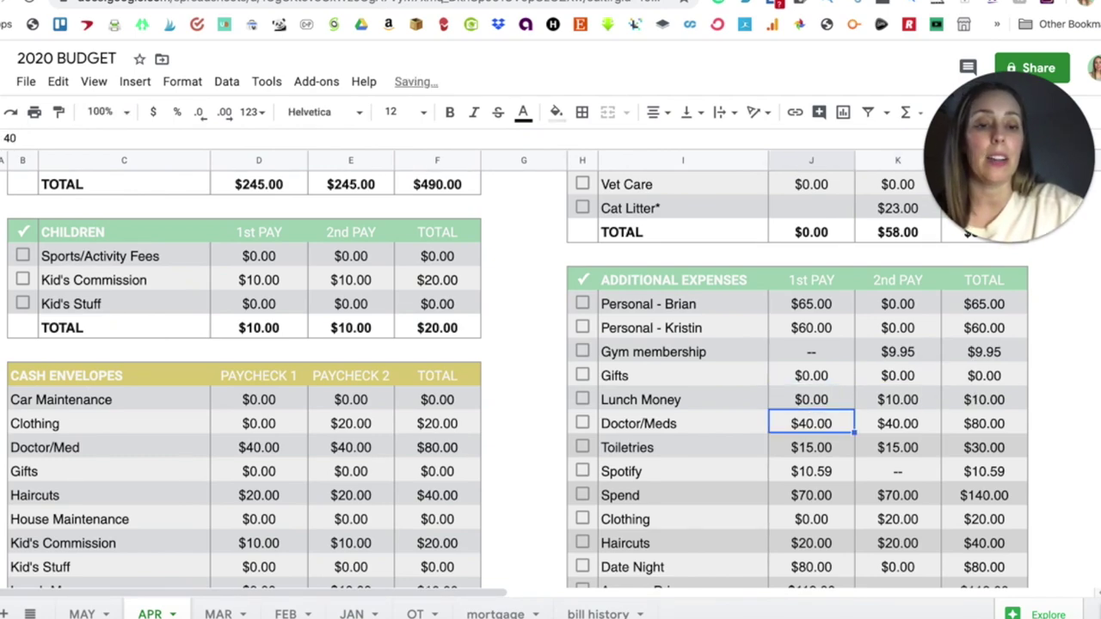
{"action": "left_click", "coordinate": [894, 399]}
{"action": "type", "text": "0"}
{"action": "key", "text": "Return"}
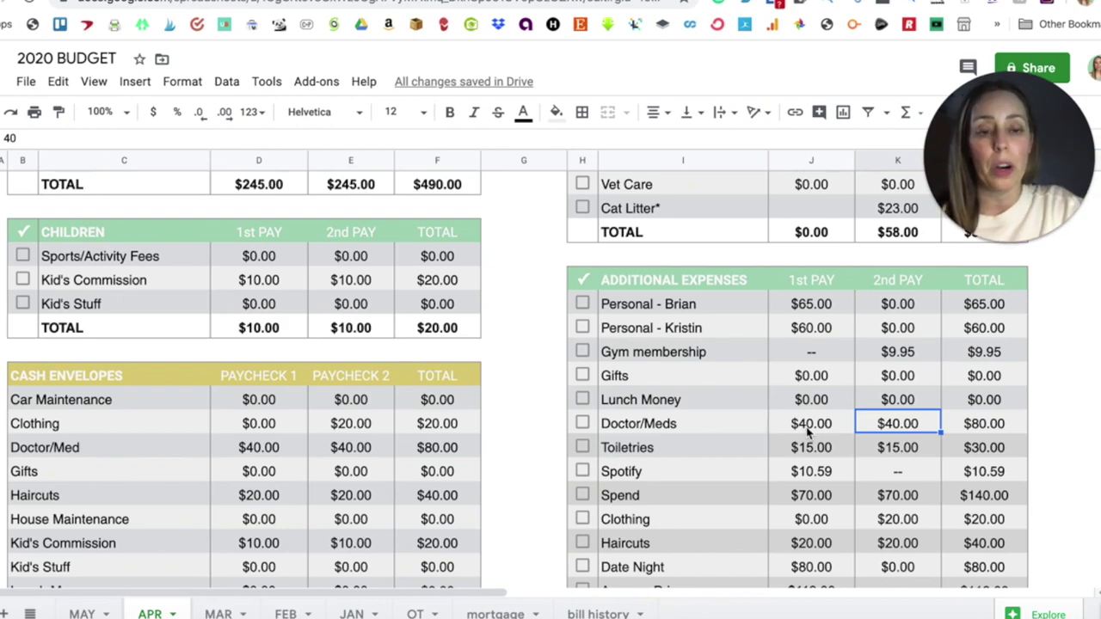
Step: Set Toiletries to 0 for both pay periods in the Additional Expenses table
{"action": "scroll", "coordinate": [808, 435], "scroll_direction": "down", "scroll_amount": 1}
{"action": "left_click", "coordinate": [811, 400]}
{"action": "type", "text": "0"}
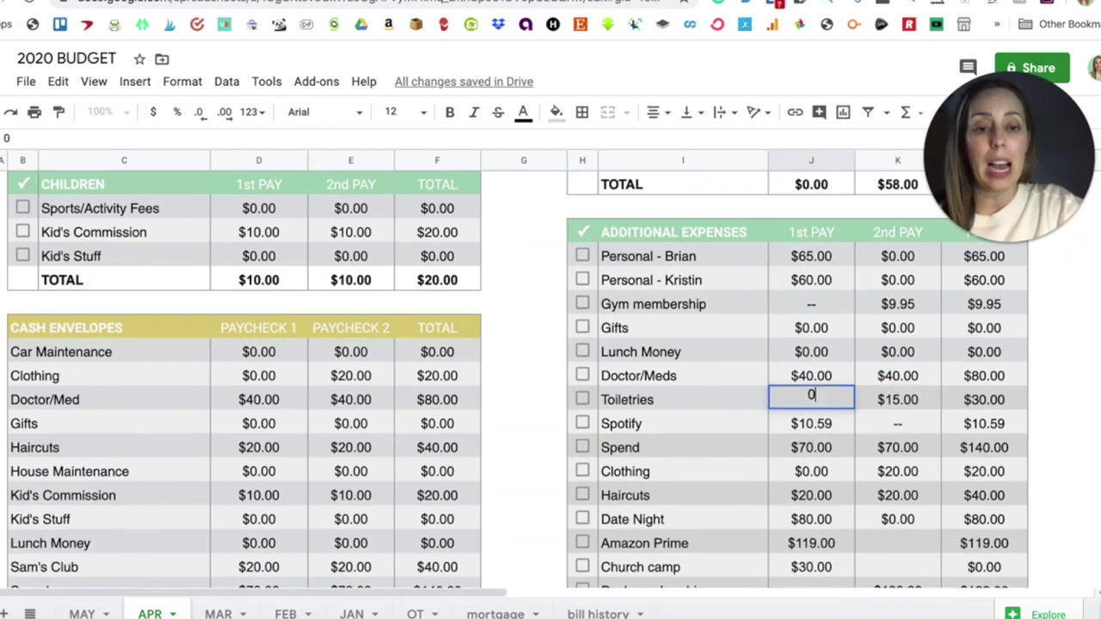
{"action": "key", "text": "Return"}
{"action": "left_click", "coordinate": [875, 404]}
{"action": "type", "text": "0"}
{"action": "key", "text": "Return"}
Step: Set the Spend amount in the Additional Expenses table to 50 for both the 1st and 2nd pay
{"action": "left_click", "coordinate": [811, 430]}
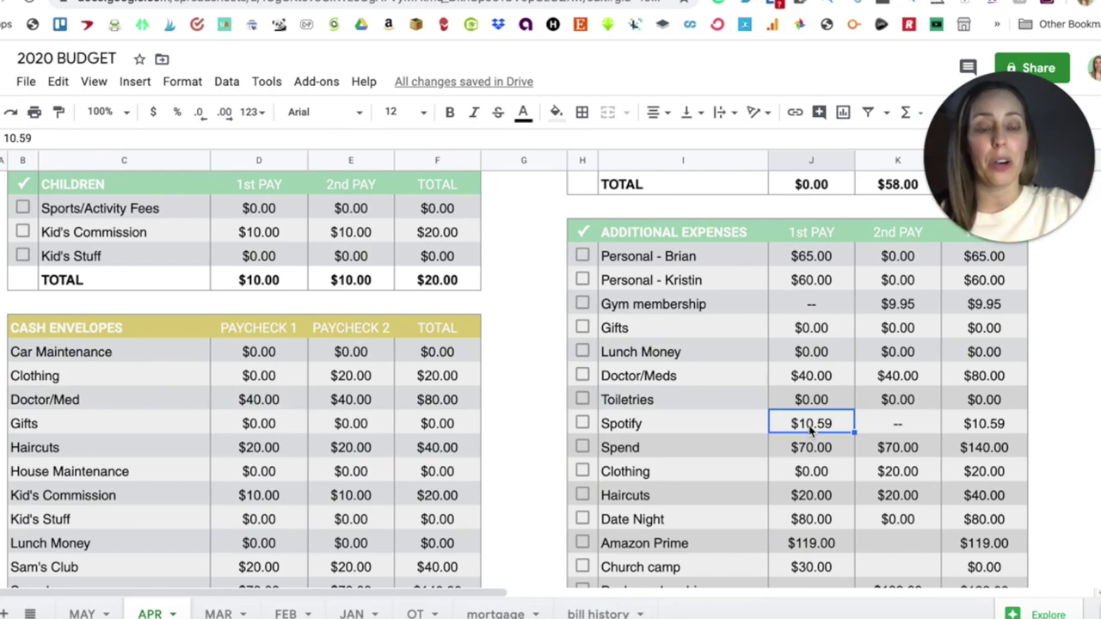
{"action": "left_click", "coordinate": [812, 448]}
{"action": "type", "text": "50"}
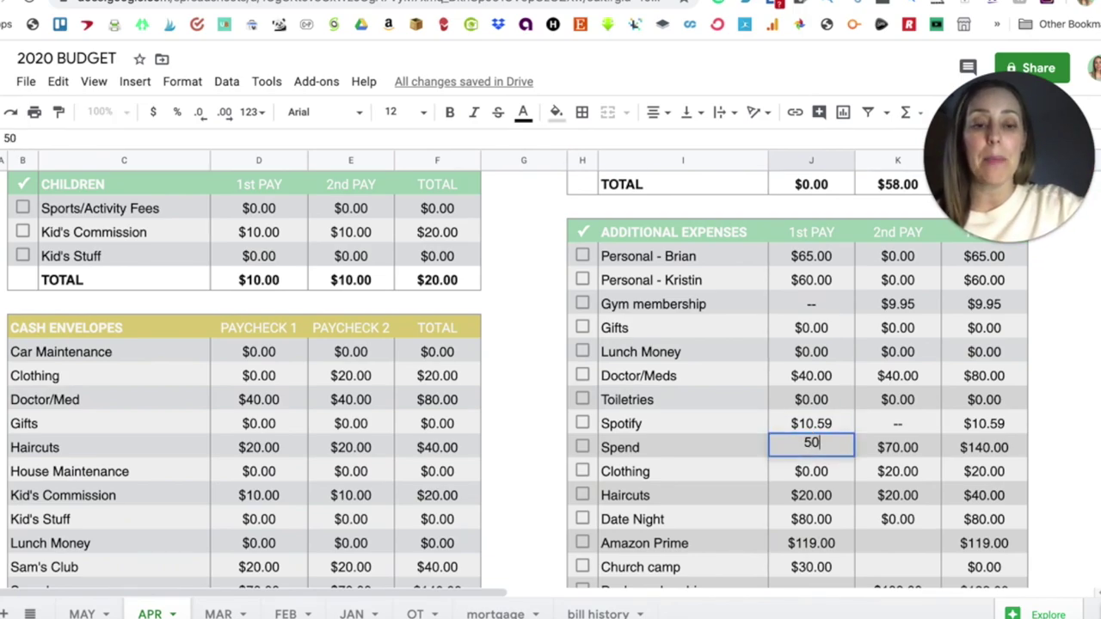
{"action": "key", "text": "Return"}
{"action": "left_click", "coordinate": [897, 447]}
{"action": "type", "text": "50"}
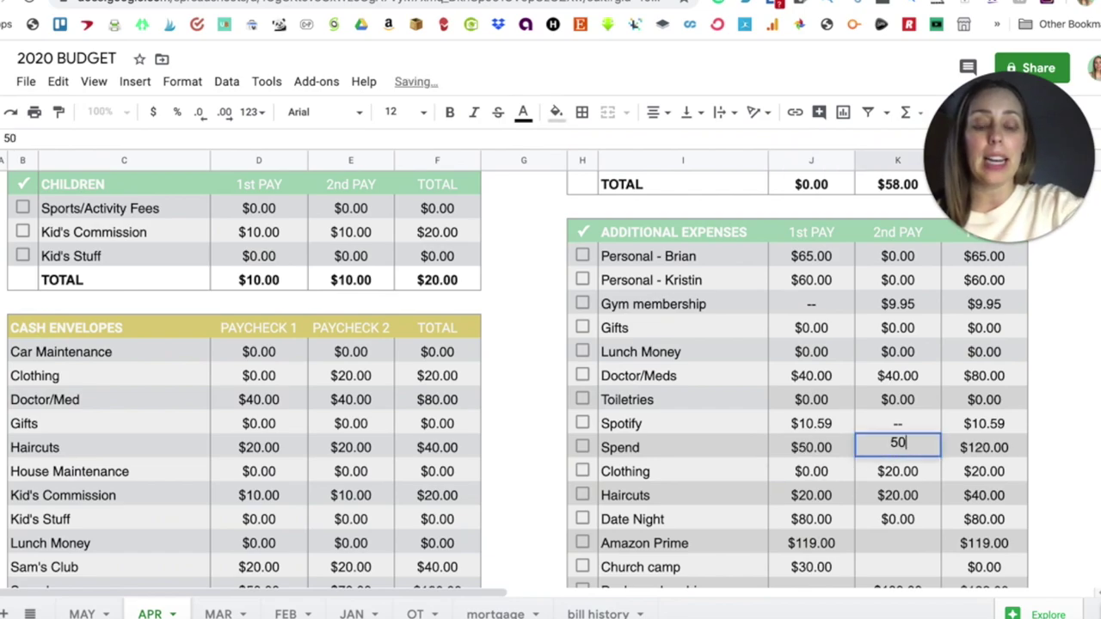
{"action": "key", "text": "Return"}
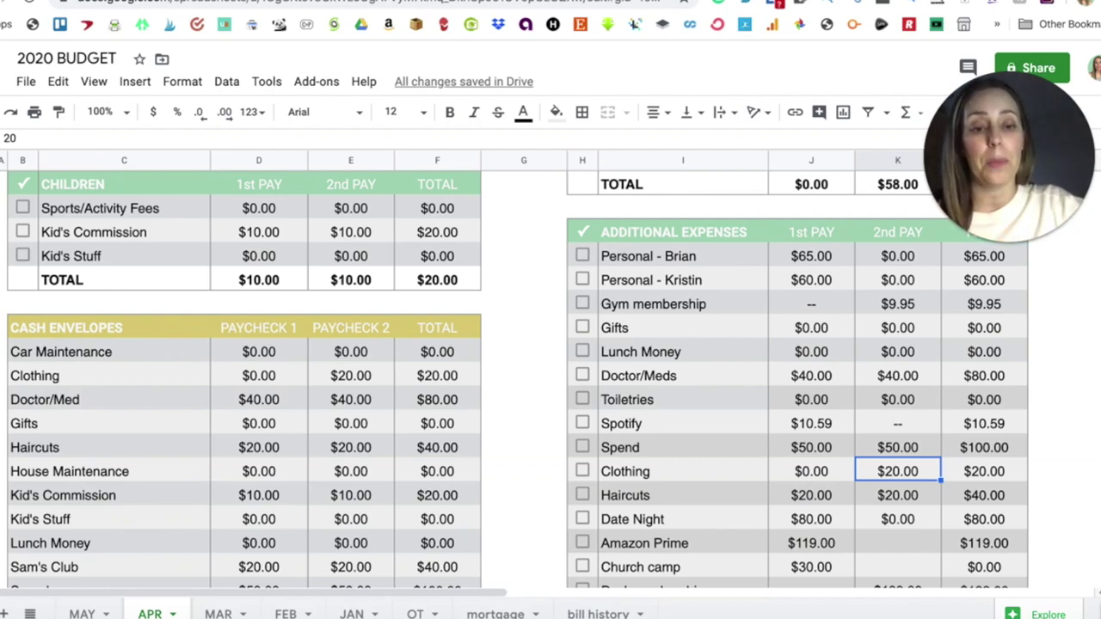
Step: Set Clothing to 0 for the 2nd pay and Haircuts to 0 for both pay periods in the Additional Expenses table
{"action": "type", "text": "0"}
{"action": "key", "text": "Return"}
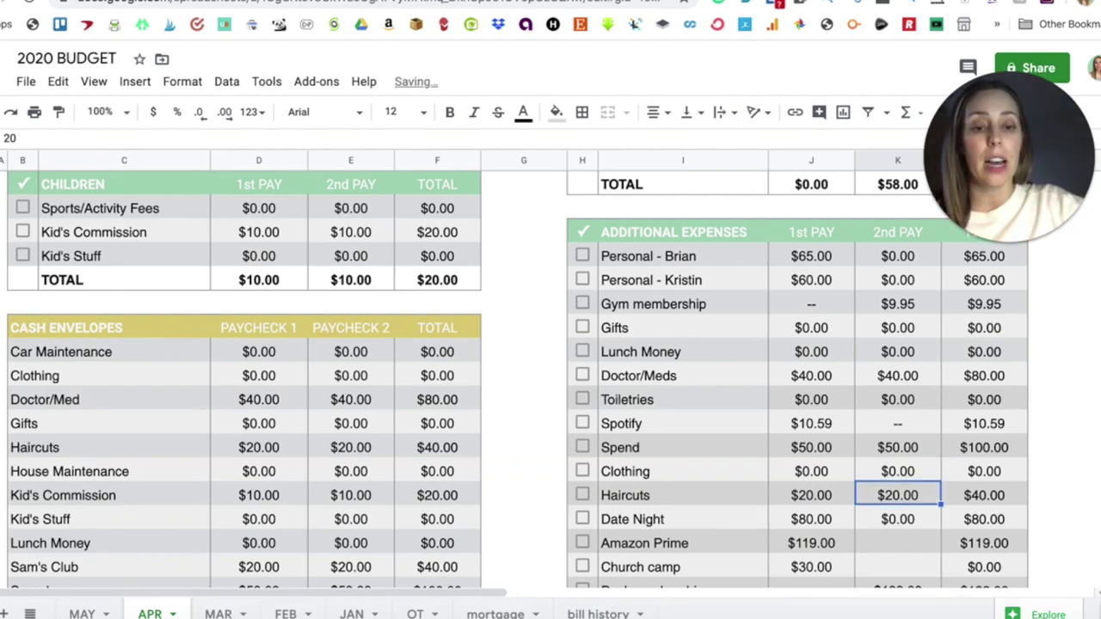
{"action": "left_click", "coordinate": [823, 497]}
{"action": "type", "text": "0"}
{"action": "key", "text": "Return"}
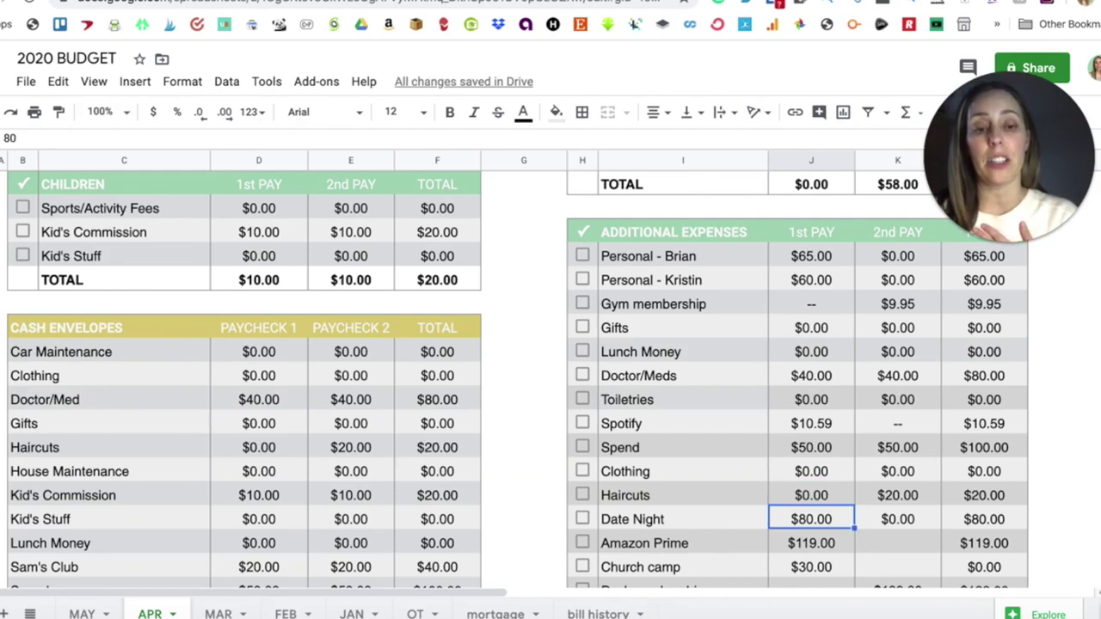
{"action": "left_click", "coordinate": [911, 495]}
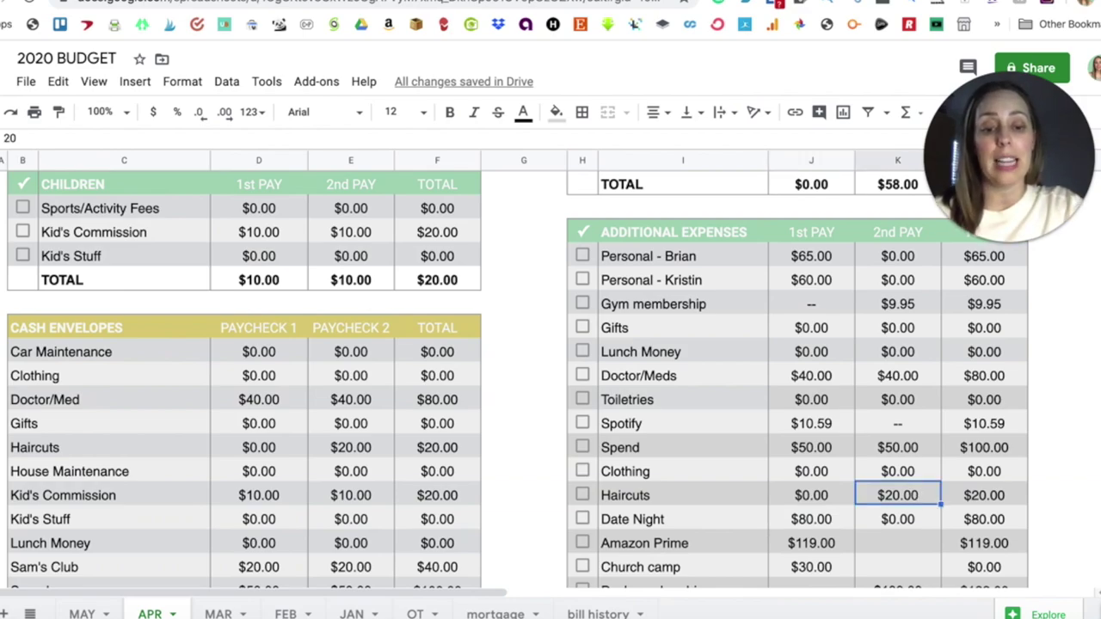
{"action": "type", "text": "0"}
{"action": "key", "text": "Return"}
Step: Set the Date Night amount in the Additional Expenses table to 0 for the 1st pay
{"action": "left_click", "coordinate": [834, 522]}
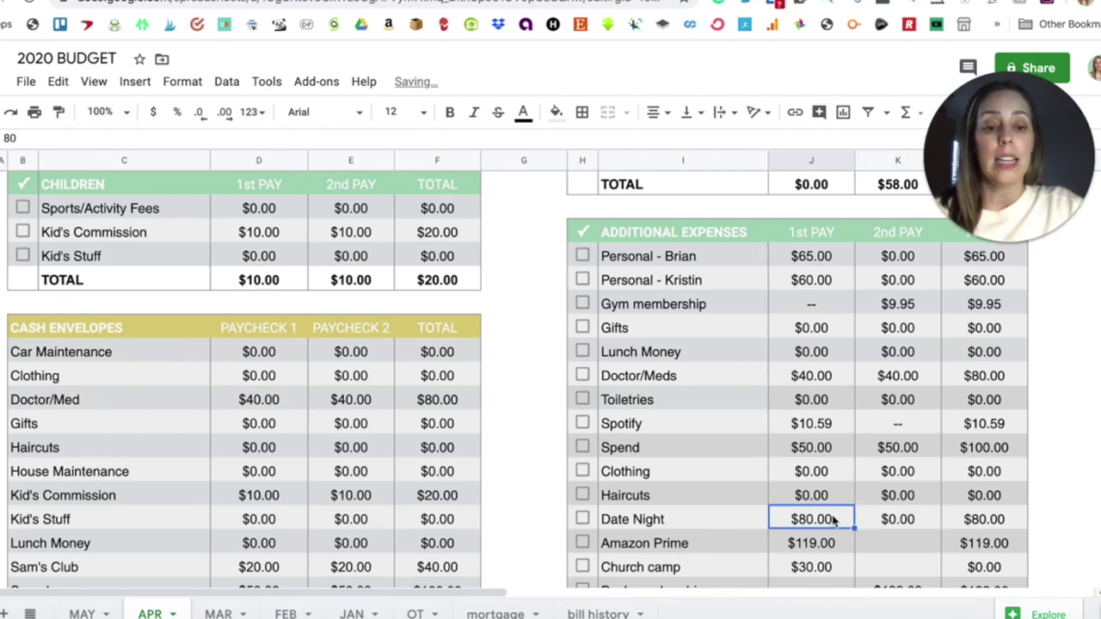
{"action": "type", "text": "0"}
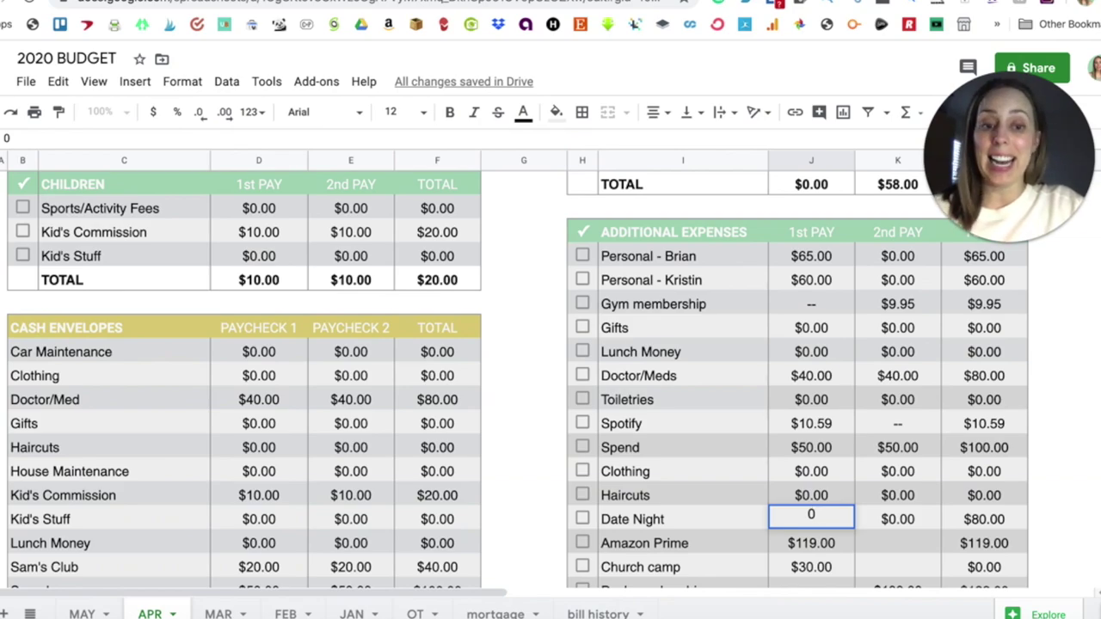
{"action": "key", "text": "Return"}
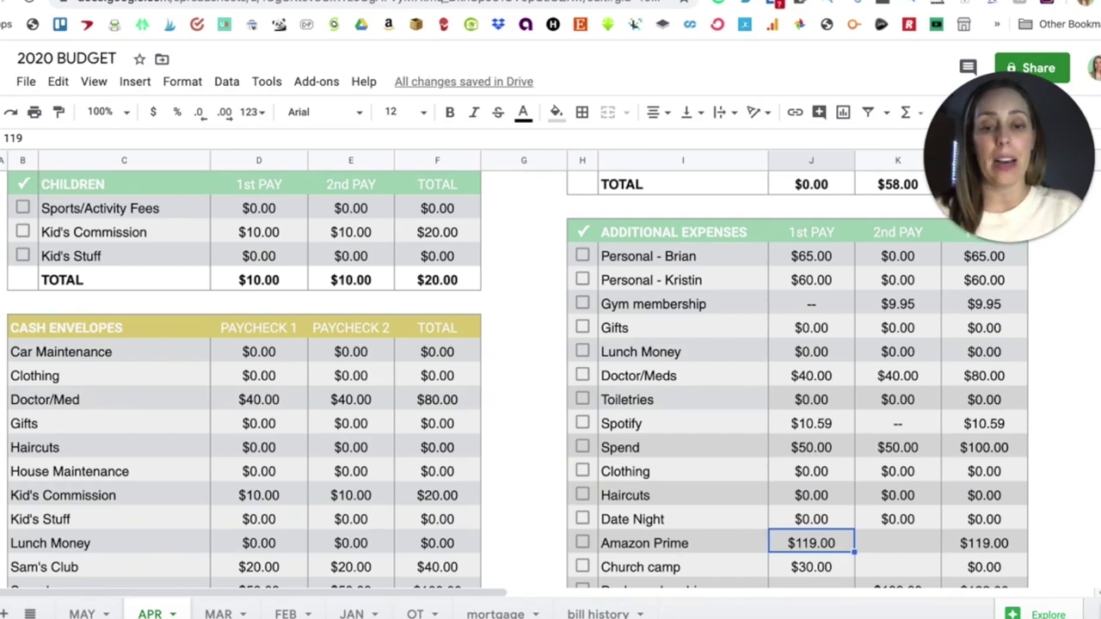
Step: Review the Amazon Prime, Church camp and Pool membership expenses, the Transfer to Savings - BILLS amount, and the cash envelope totals
{"action": "scroll", "coordinate": [516, 379], "scroll_direction": "down", "scroll_amount": 1}
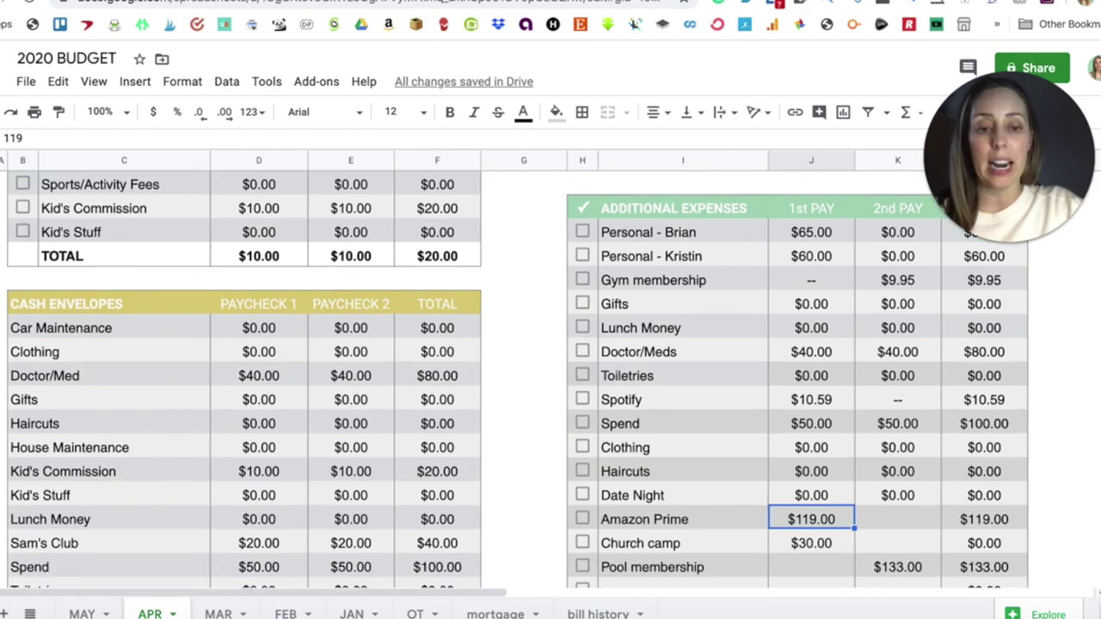
{"action": "scroll", "coordinate": [516, 379], "scroll_direction": "down", "scroll_amount": 2}
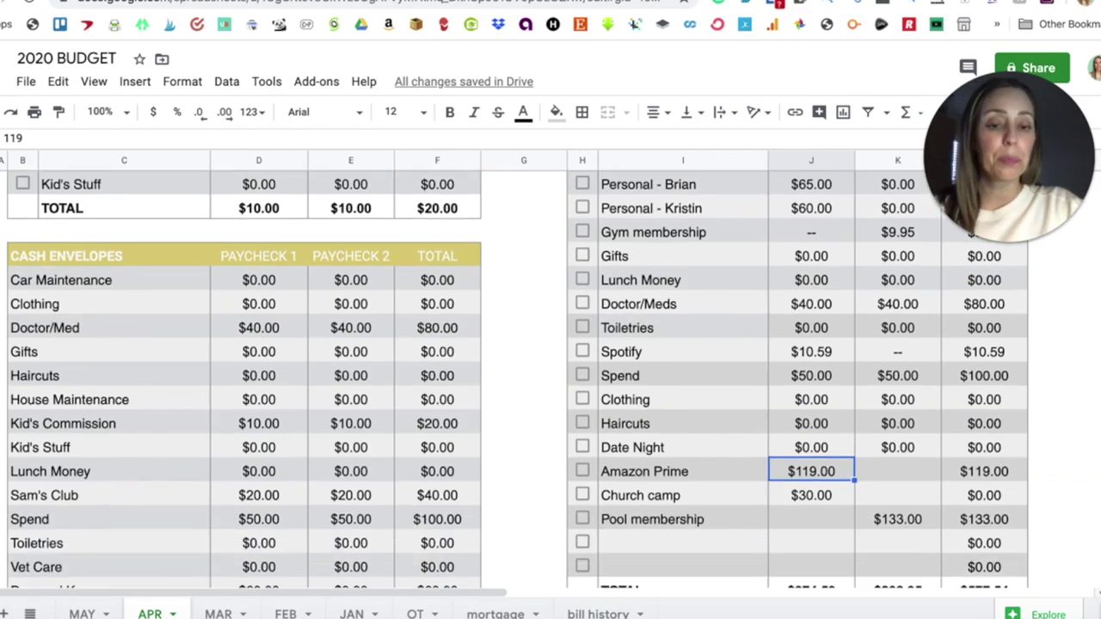
{"action": "scroll", "coordinate": [516, 379], "scroll_direction": "down", "scroll_amount": 1}
{"action": "left_click", "coordinate": [808, 474]}
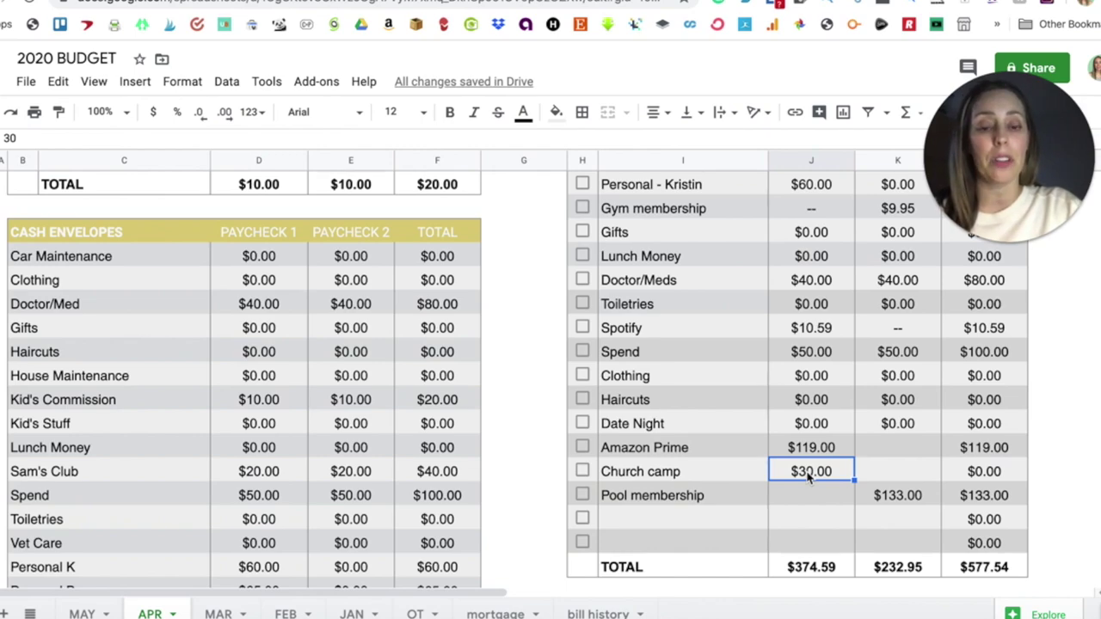
{"action": "scroll", "coordinate": [809, 478], "scroll_direction": "down", "scroll_amount": 1}
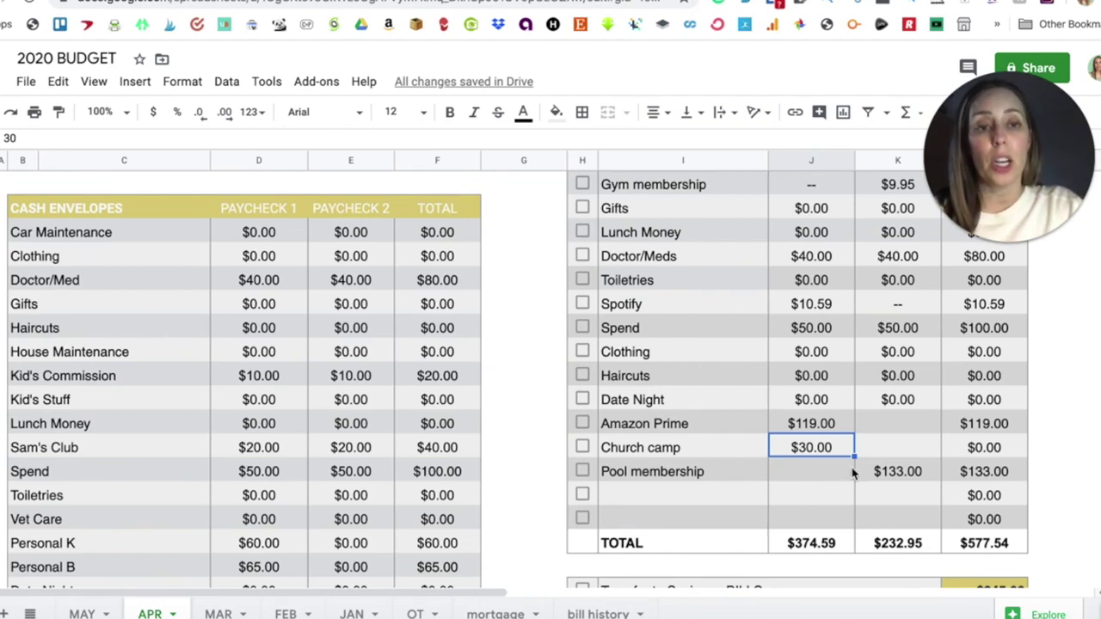
{"action": "left_click", "coordinate": [917, 472]}
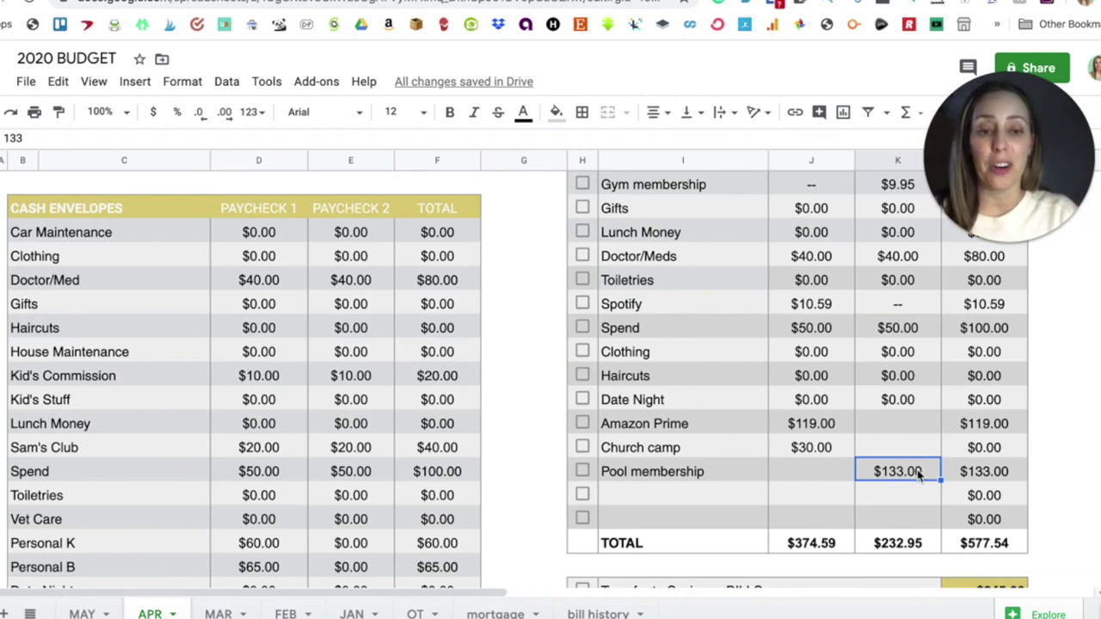
{"action": "scroll", "coordinate": [919, 476], "scroll_direction": "down", "scroll_amount": 1}
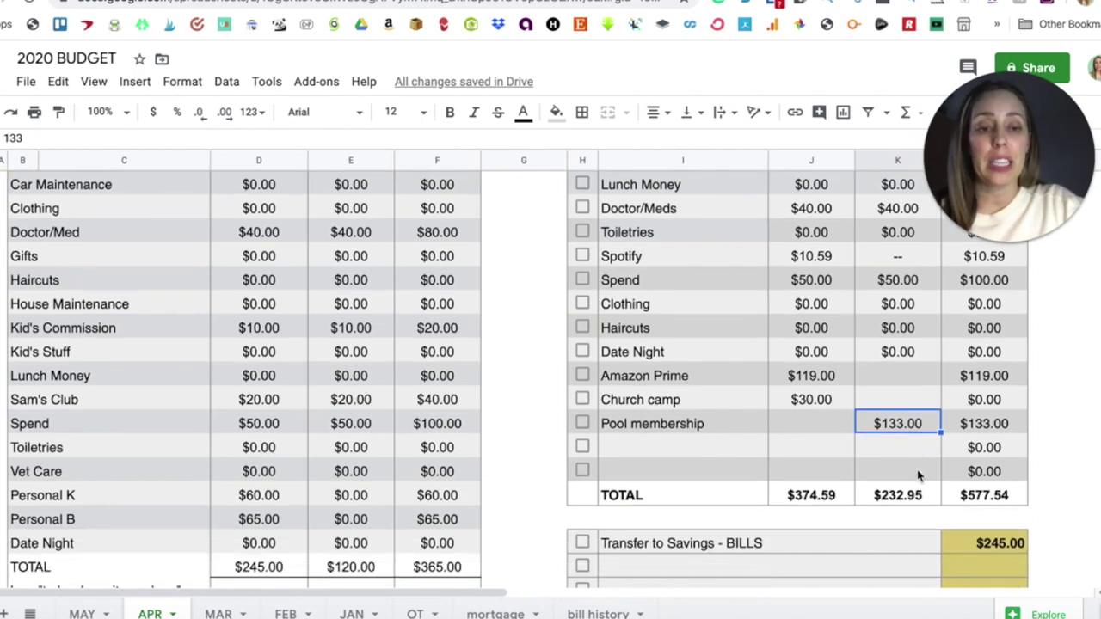
{"action": "scroll", "coordinate": [918, 476], "scroll_direction": "down", "scroll_amount": 1}
{"action": "scroll", "coordinate": [918, 475], "scroll_direction": "down", "scroll_amount": 1}
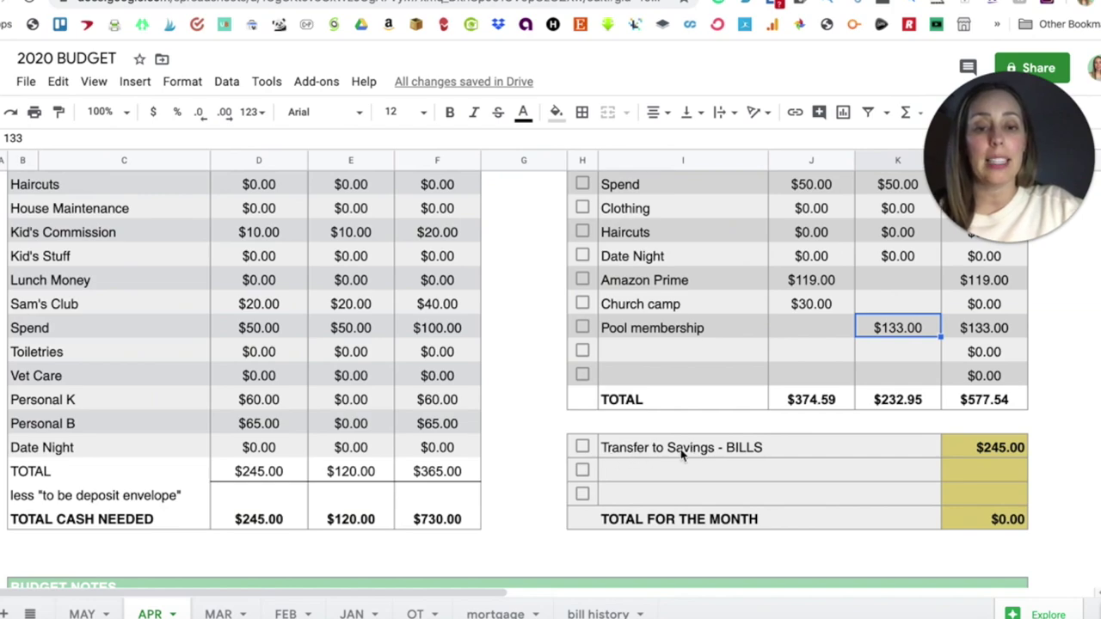
{"action": "left_click", "coordinate": [977, 456]}
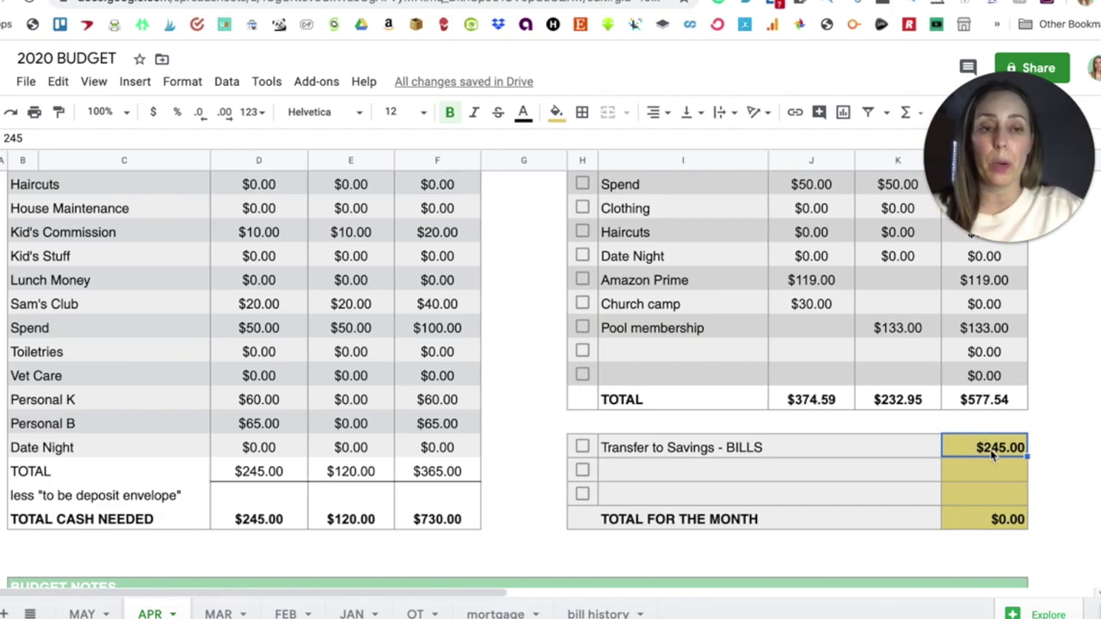
{"action": "scroll", "coordinate": [992, 456], "scroll_direction": "down", "scroll_amount": 1}
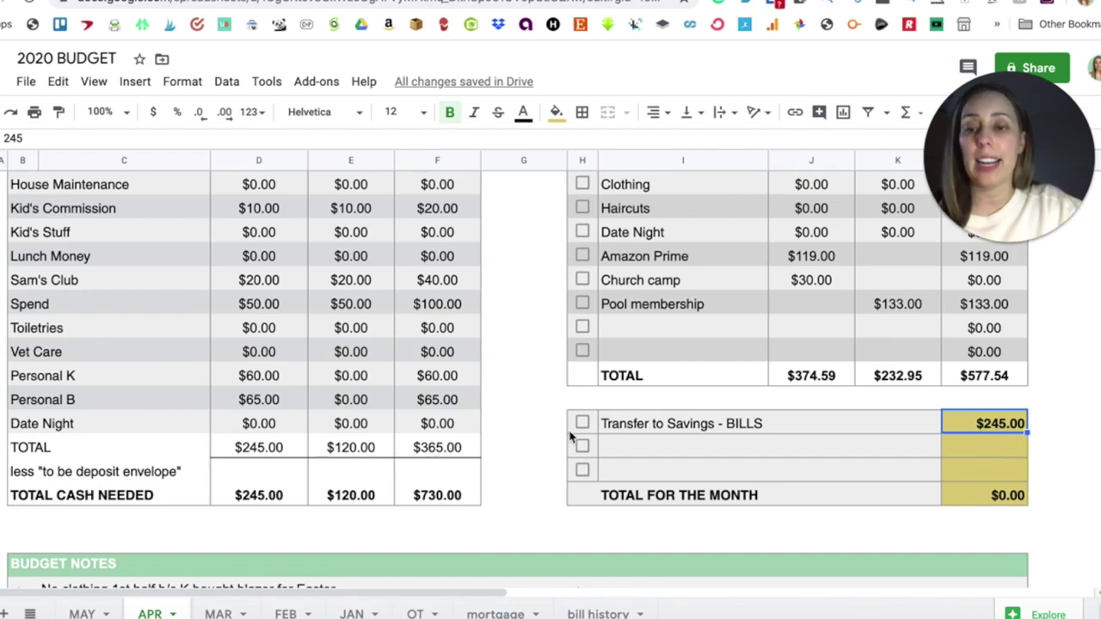
{"action": "scroll", "coordinate": [569, 437], "scroll_direction": "down", "scroll_amount": 1}
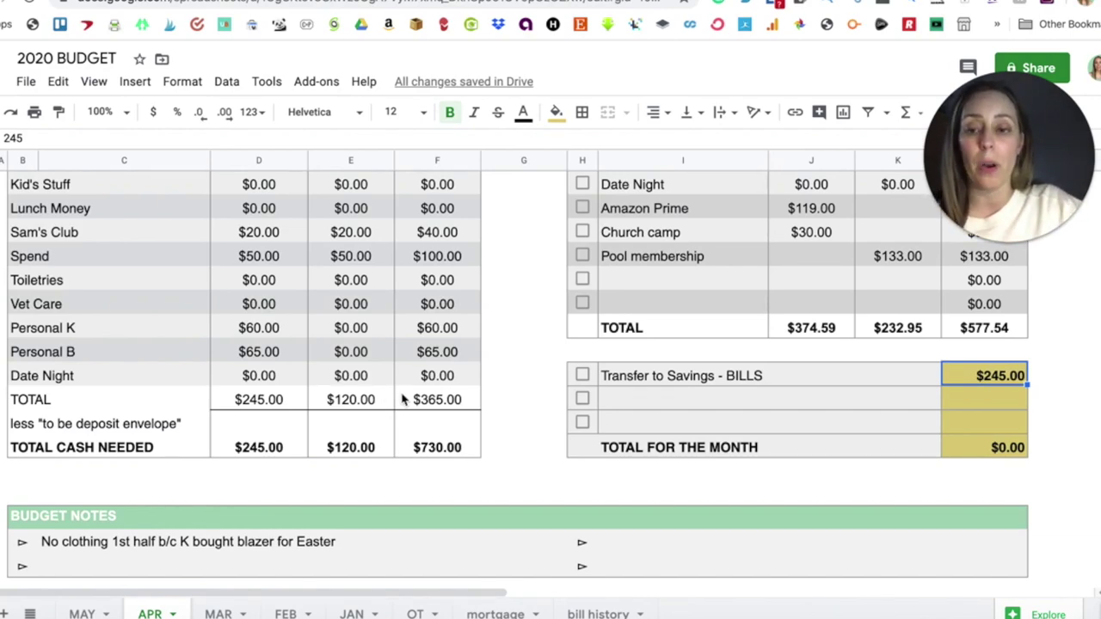
{"action": "scroll", "coordinate": [402, 399], "scroll_direction": "down", "scroll_amount": 2}
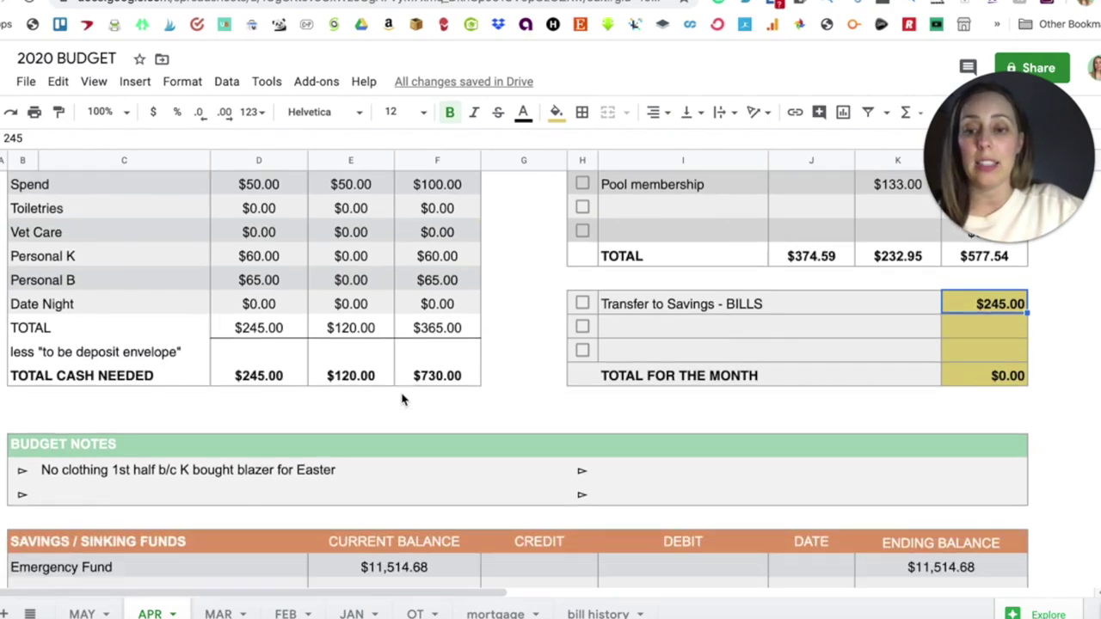
Step: Examine the difference between income and expenses for both the 1st and 2nd half of the month in the budget summary
{"action": "scroll", "coordinate": [402, 399], "scroll_direction": "up", "scroll_amount": 3}
{"action": "scroll", "coordinate": [402, 399], "scroll_direction": "up", "scroll_amount": 5}
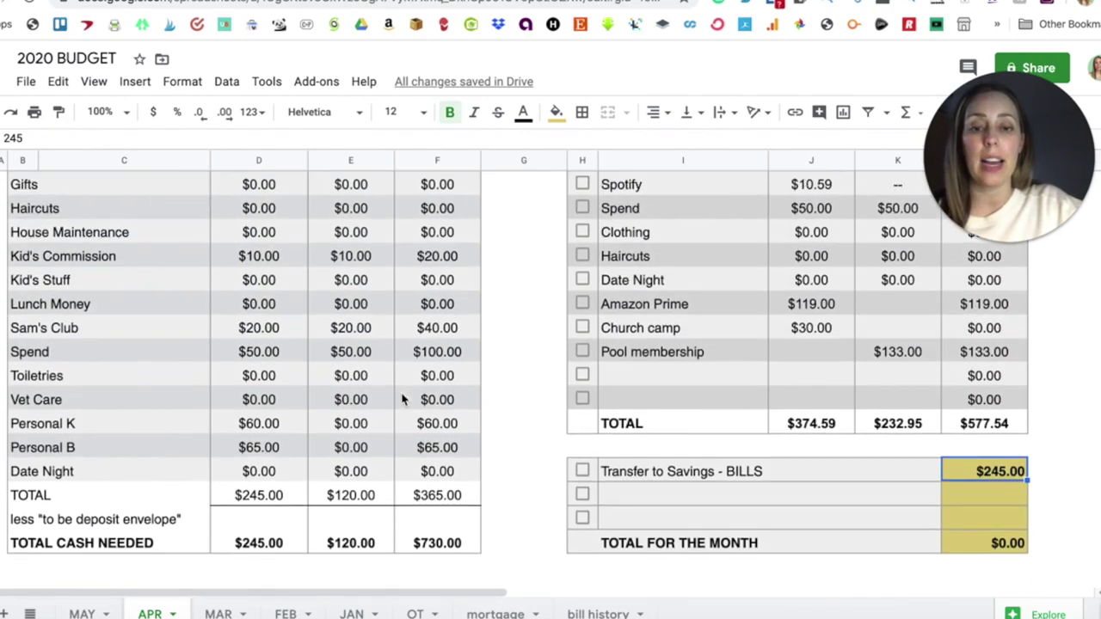
{"action": "scroll", "coordinate": [402, 399], "scroll_direction": "up", "scroll_amount": 4}
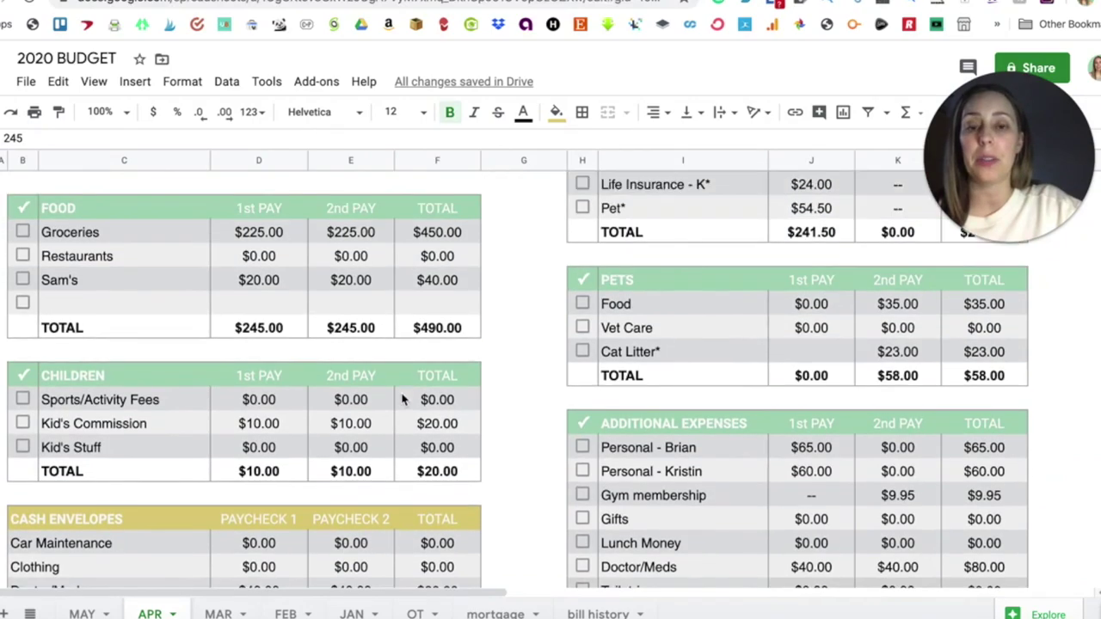
{"action": "scroll", "coordinate": [401, 399], "scroll_direction": "up", "scroll_amount": 2}
{"action": "scroll", "coordinate": [402, 399], "scroll_direction": "up", "scroll_amount": 10}
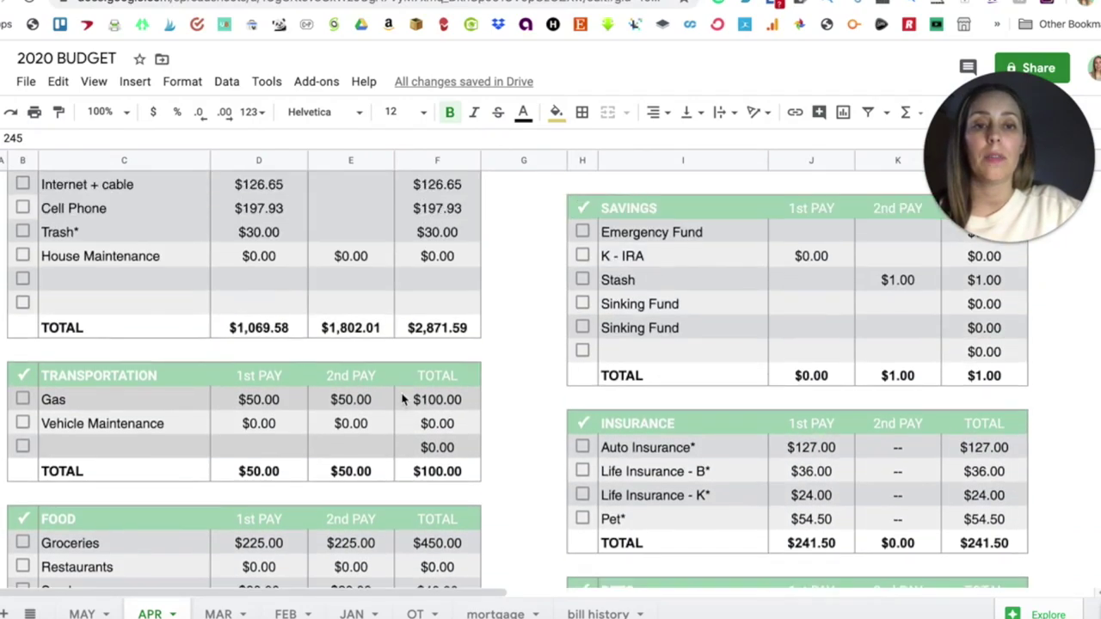
{"action": "scroll", "coordinate": [402, 399], "scroll_direction": "up", "scroll_amount": 1}
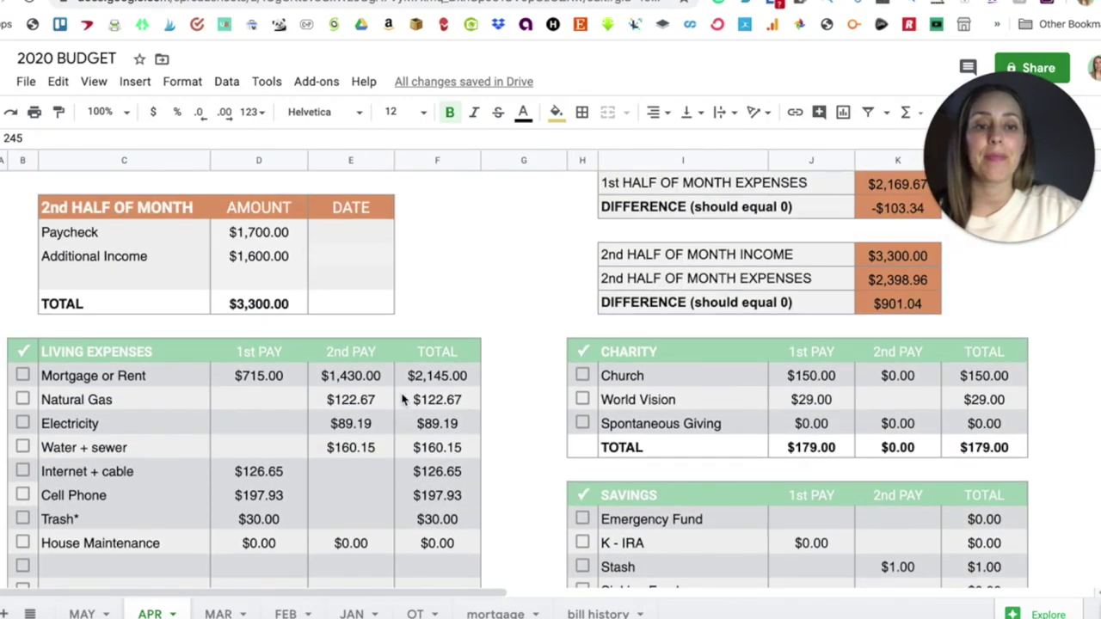
{"action": "scroll", "coordinate": [401, 399], "scroll_direction": "up", "scroll_amount": 3}
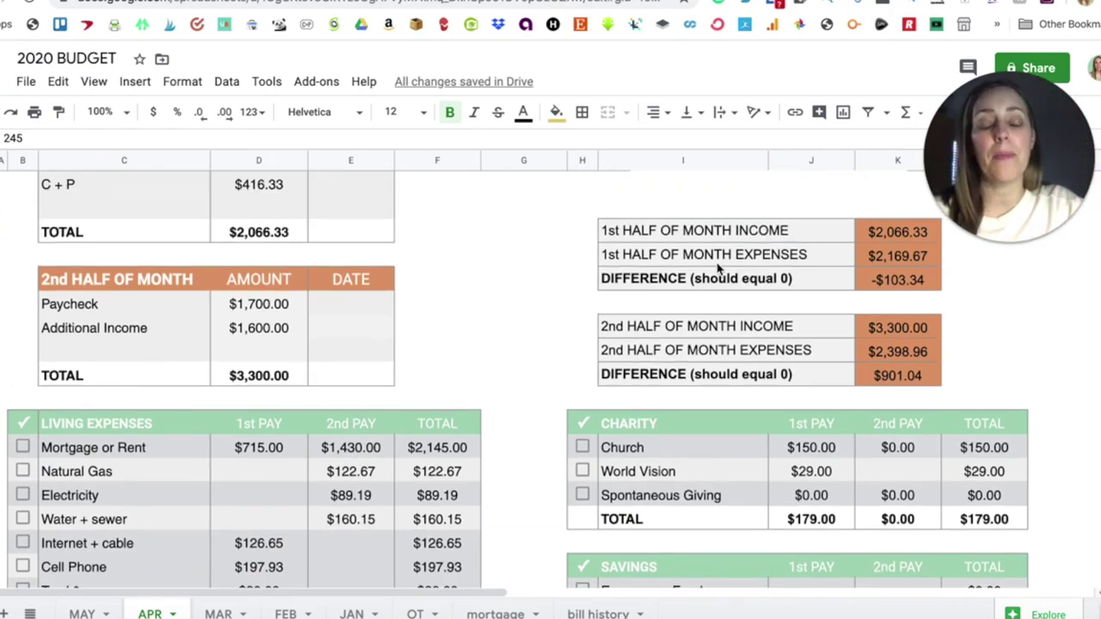
{"action": "left_click", "coordinate": [915, 279]}
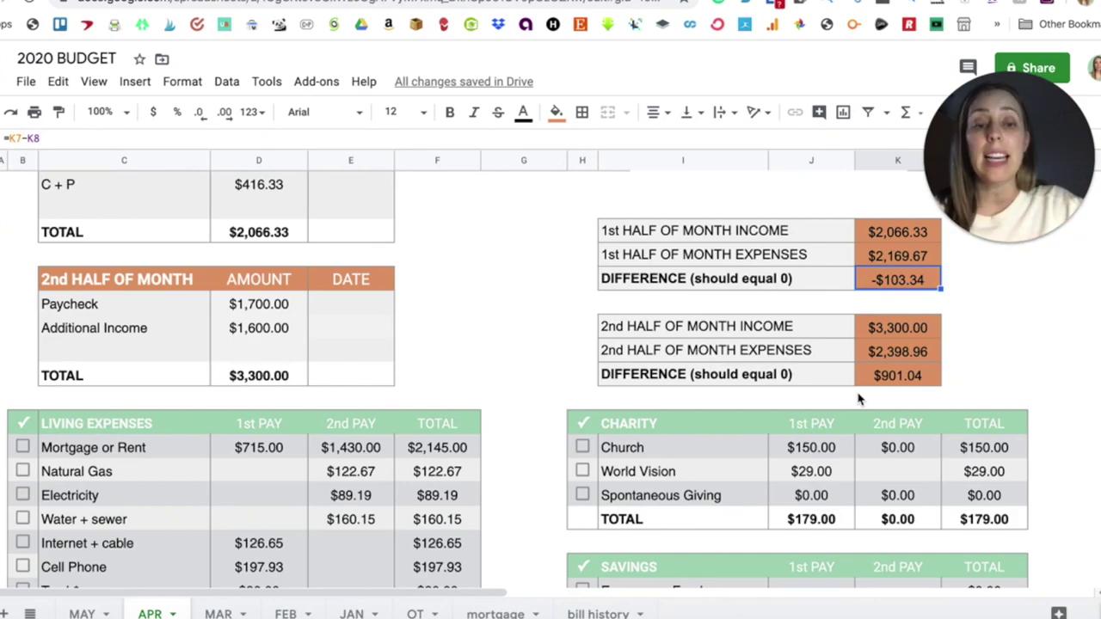
{"action": "left_click", "coordinate": [898, 384]}
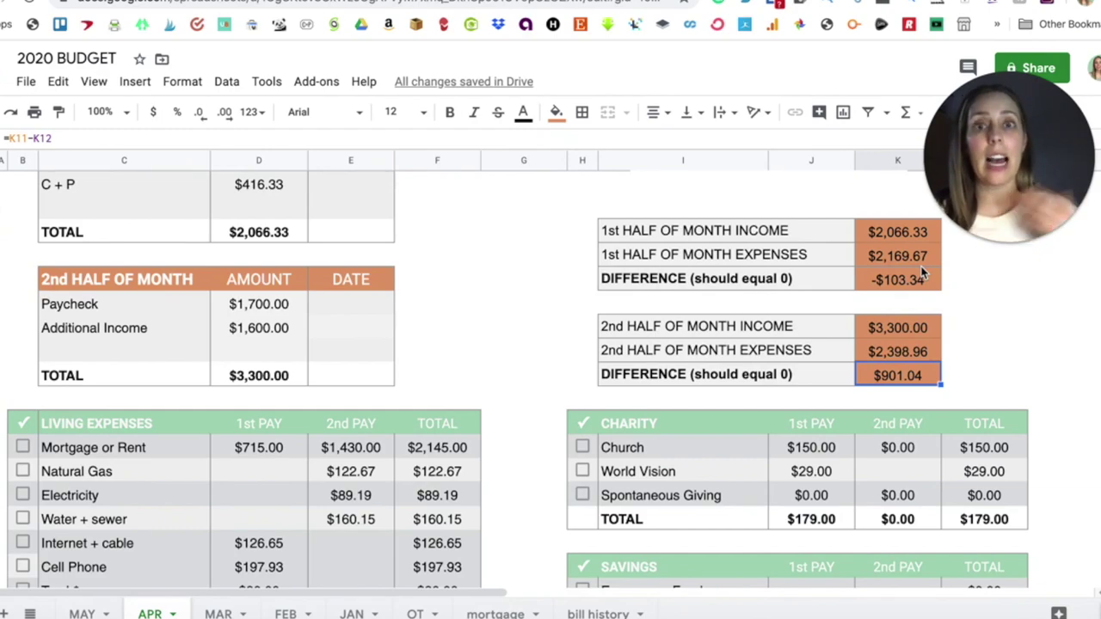
{"action": "scroll", "coordinate": [423, 317], "scroll_direction": "up", "scroll_amount": 2}
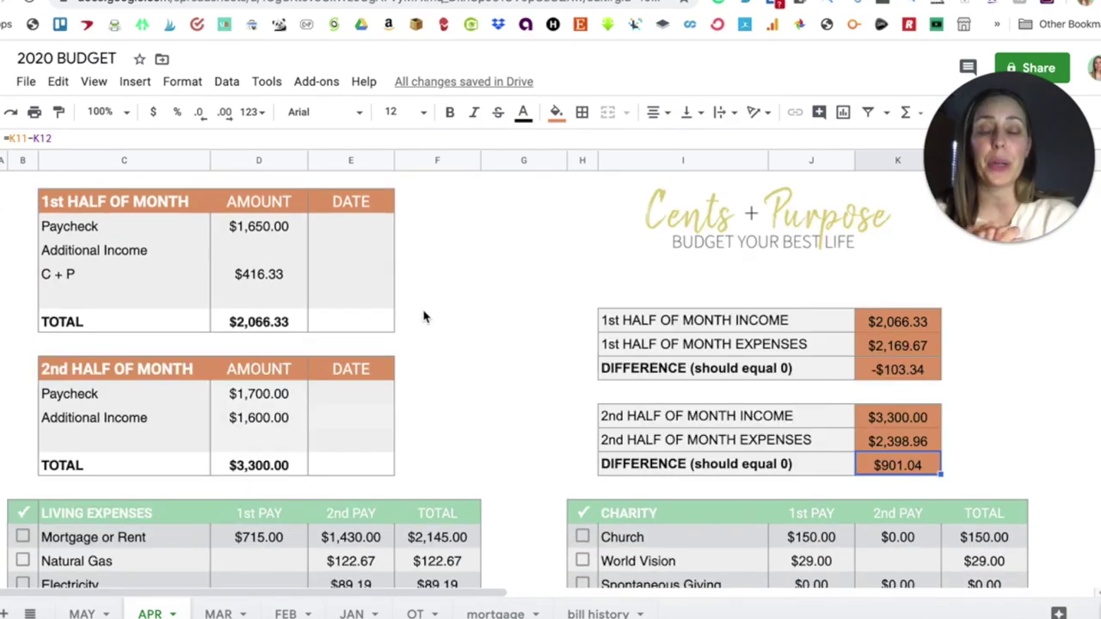